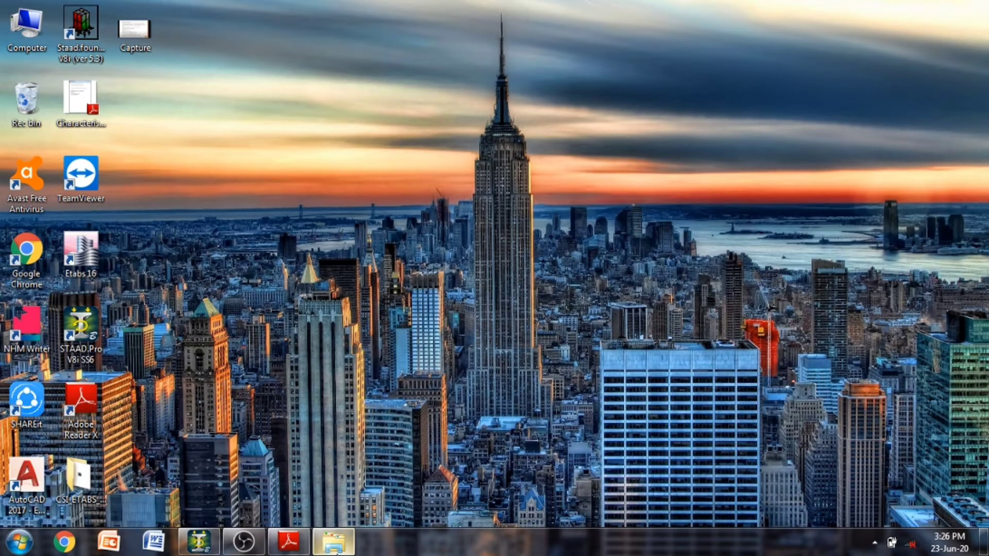
Review the list of workflow steps in 1 Stadd.pdf in Adobe Reader, and return to the Tamil 1 model in STAAD.Pro.
left_click(289, 541)
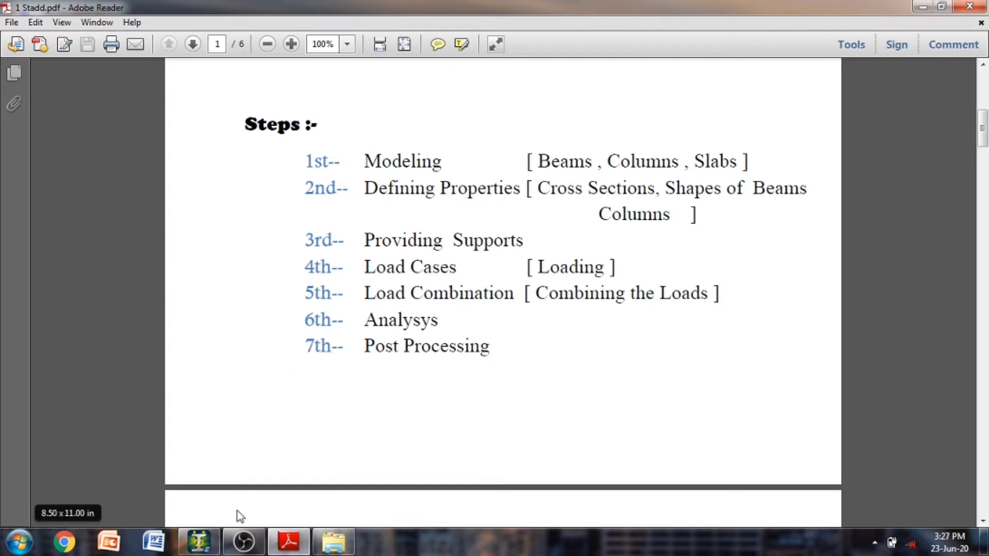
left_click(200, 546)
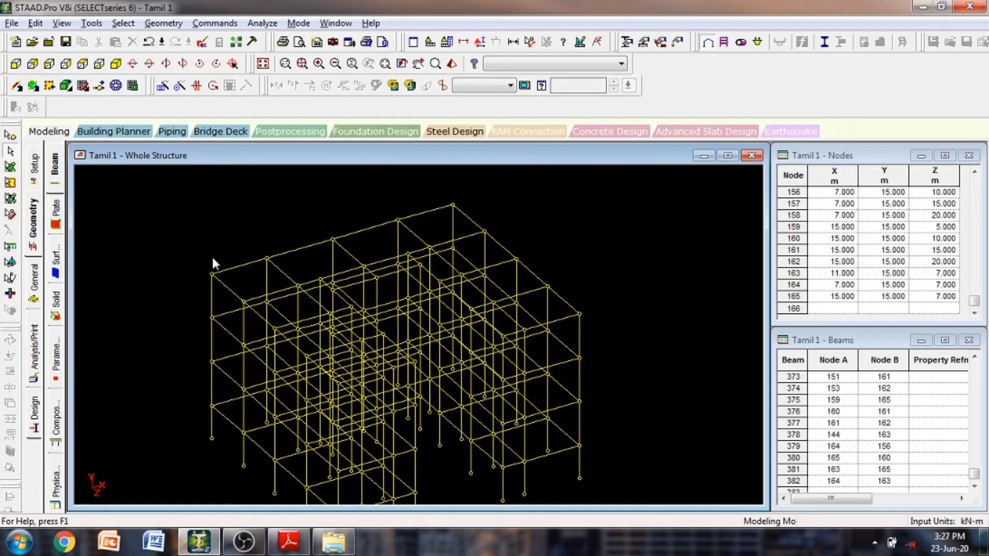
middle_click_drag(261, 283, 260, 265)
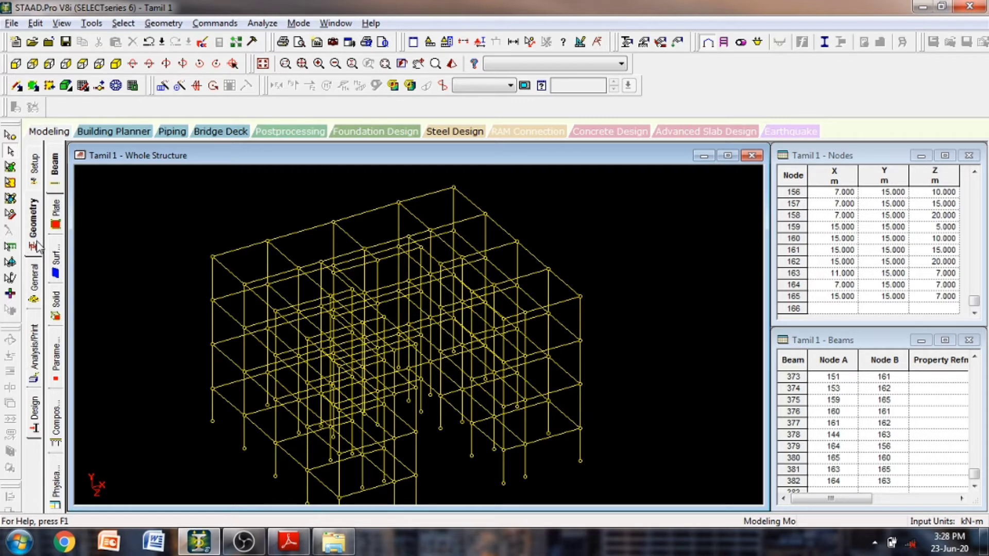
Open the section properties for the whole structure and start defining a new section.
left_click(44, 283)
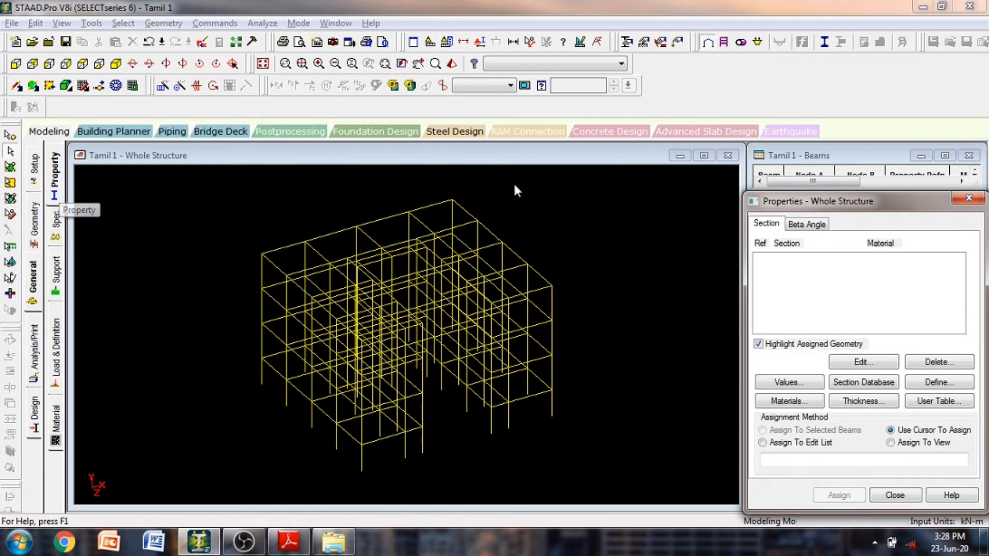
left_click_drag(796, 202, 800, 181)
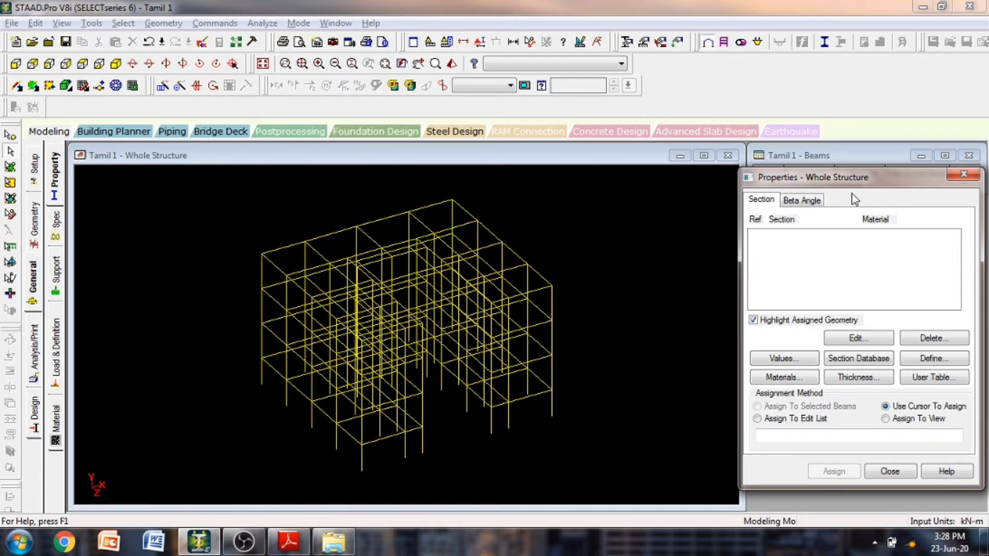
left_click_drag(861, 178, 865, 163)
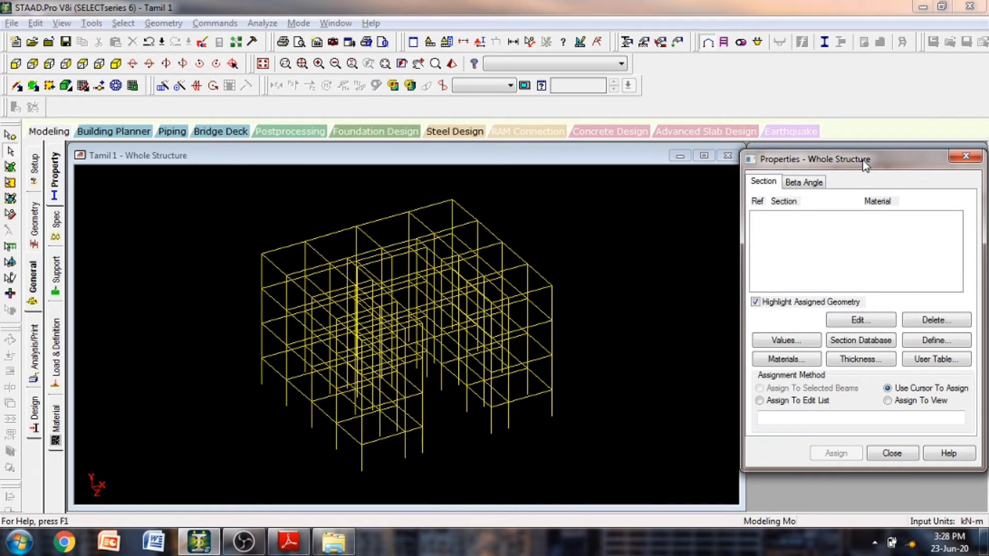
left_click_drag(865, 162, 845, 156)
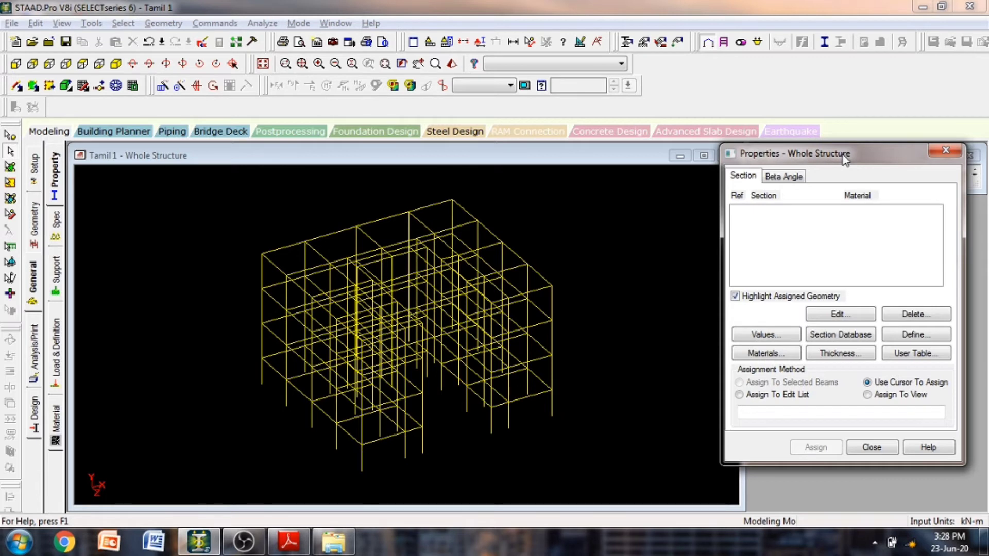
left_click_drag(845, 160, 842, 158)
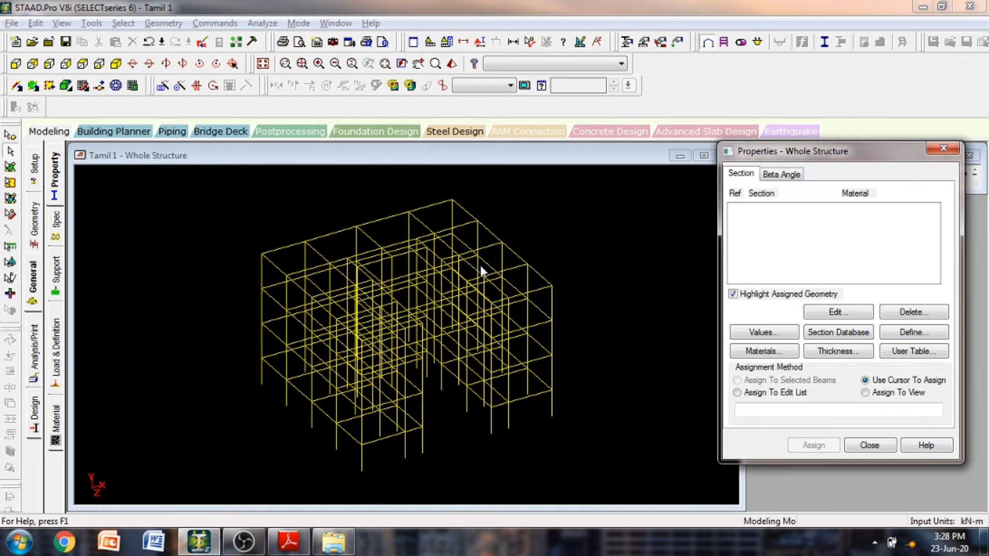
left_click(54, 180)
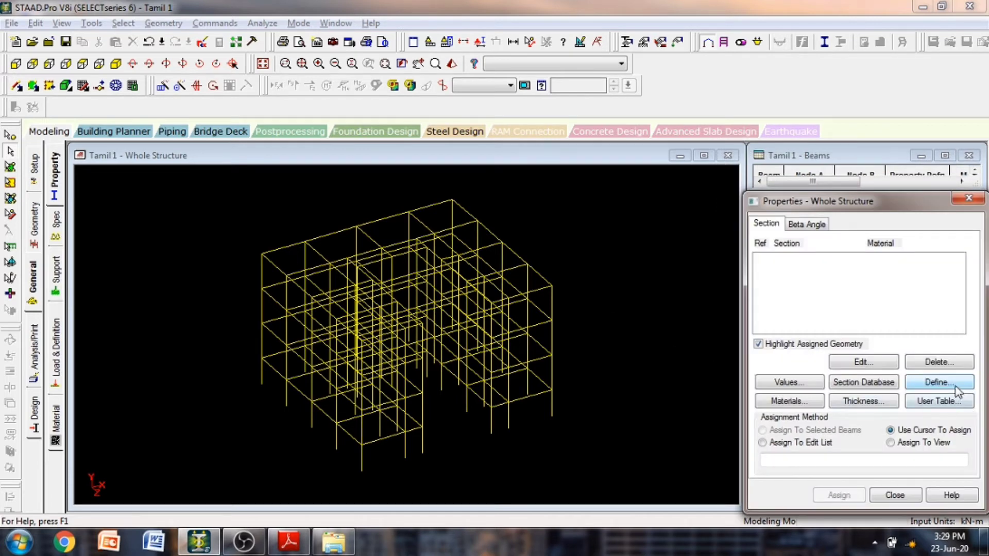
left_click(937, 382)
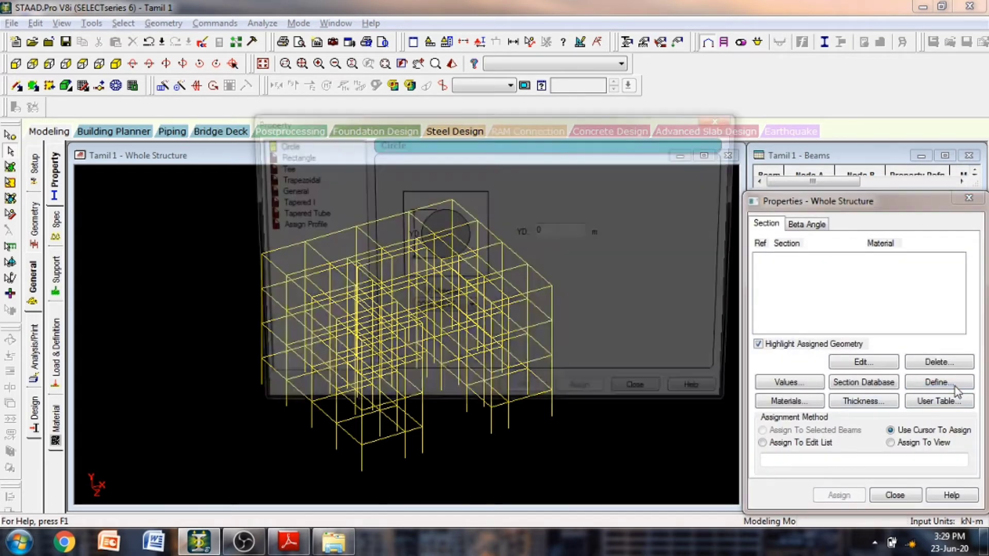
left_click_drag(507, 125, 500, 17)
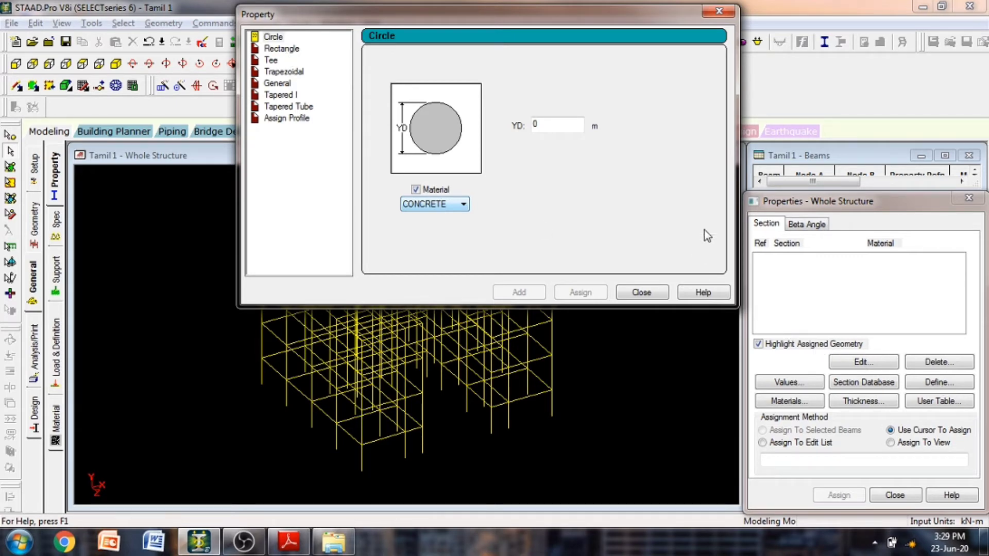
left_click_drag(349, 16, 330, 137)
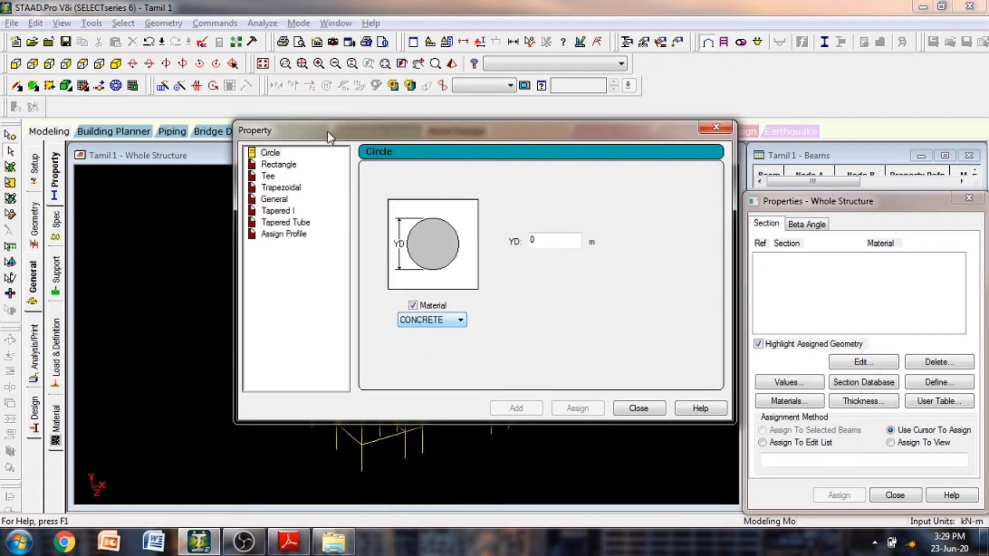
Examine the input parameters of the available section types, from Circle and Rectangle through Tapered Tube and Assign Profile.
left_click(269, 154)
left_click(279, 164)
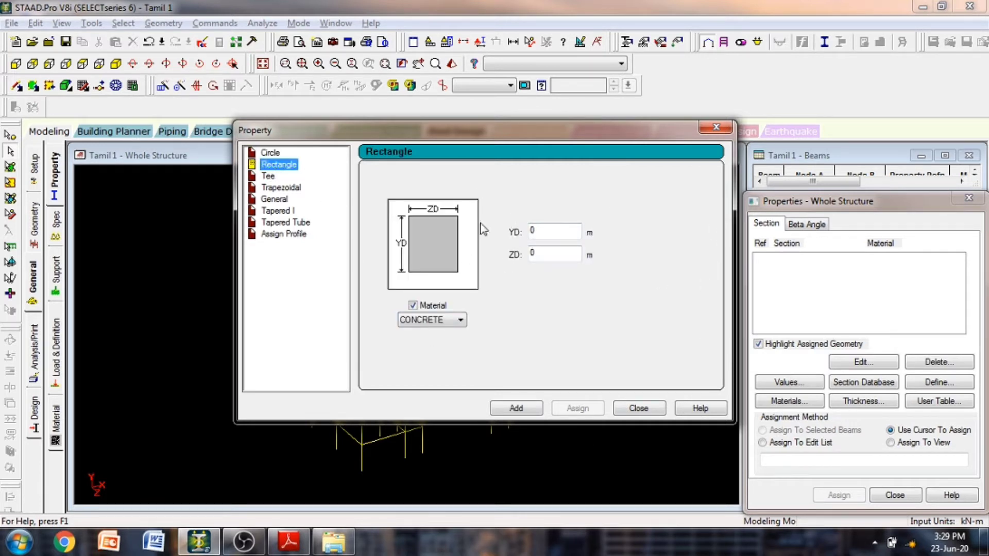
left_click(270, 176)
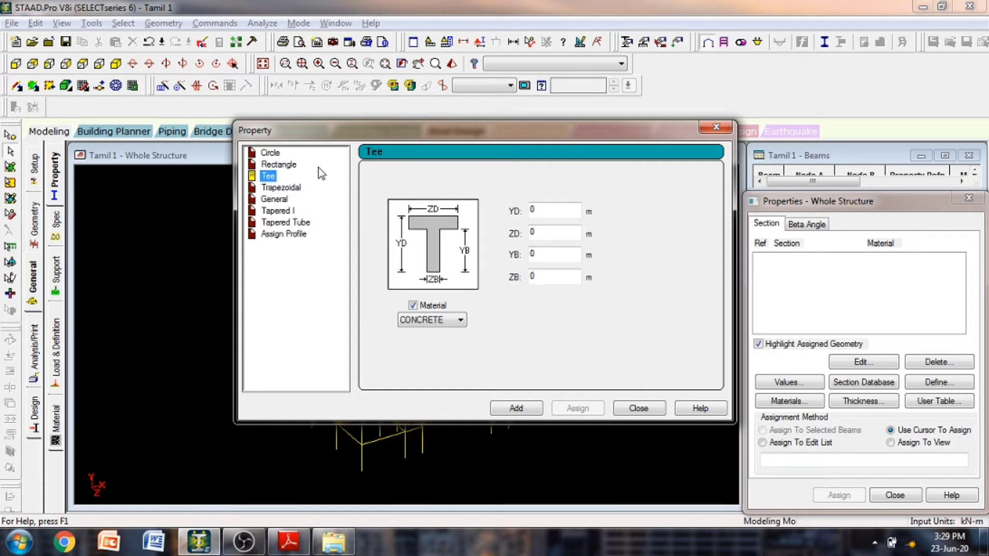
left_click(282, 189)
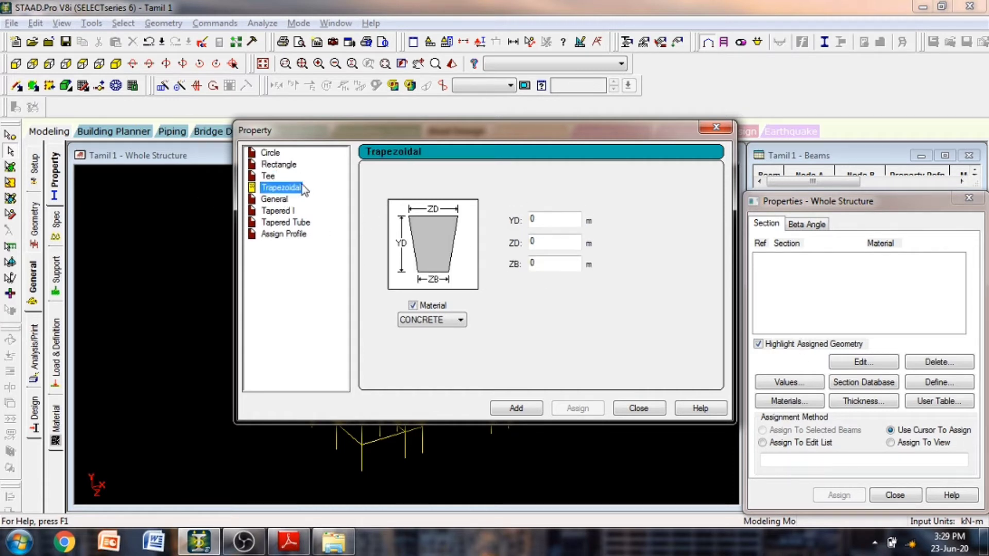
left_click(276, 211)
left_click(277, 199)
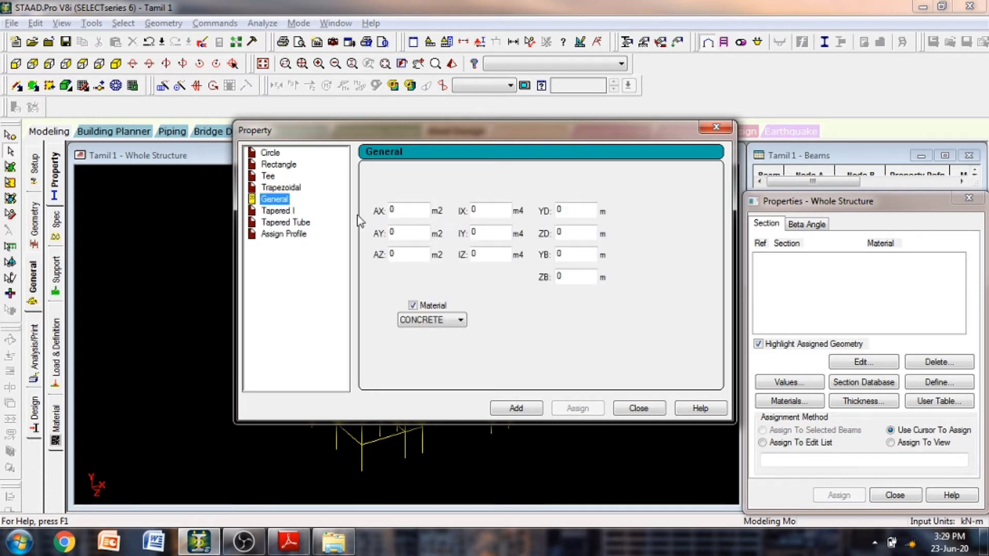
left_click(290, 212)
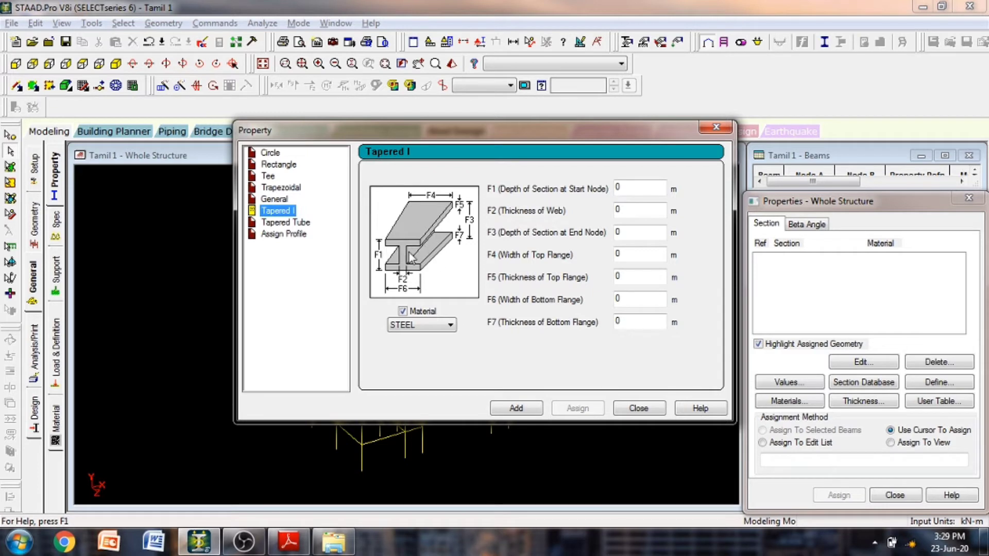
left_click(280, 223)
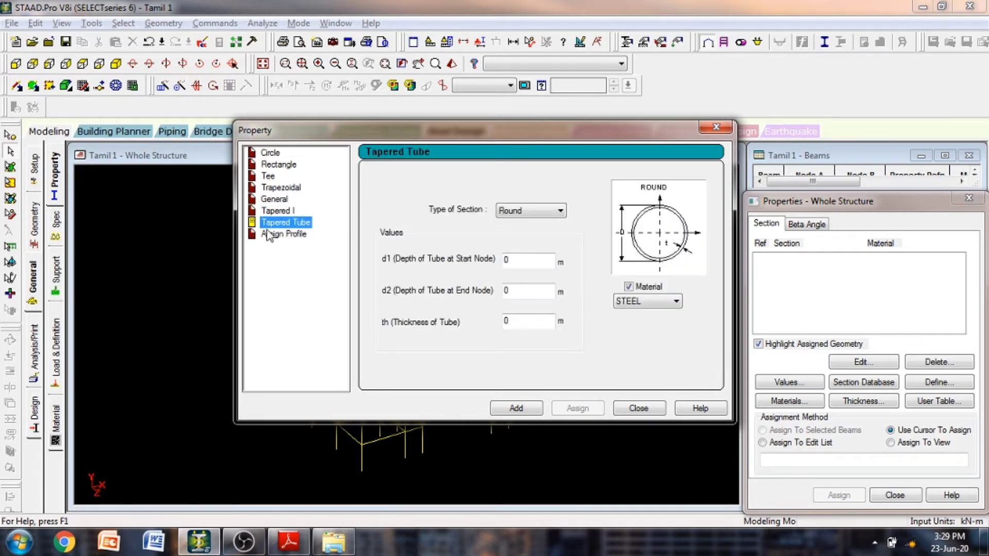
left_click(291, 235)
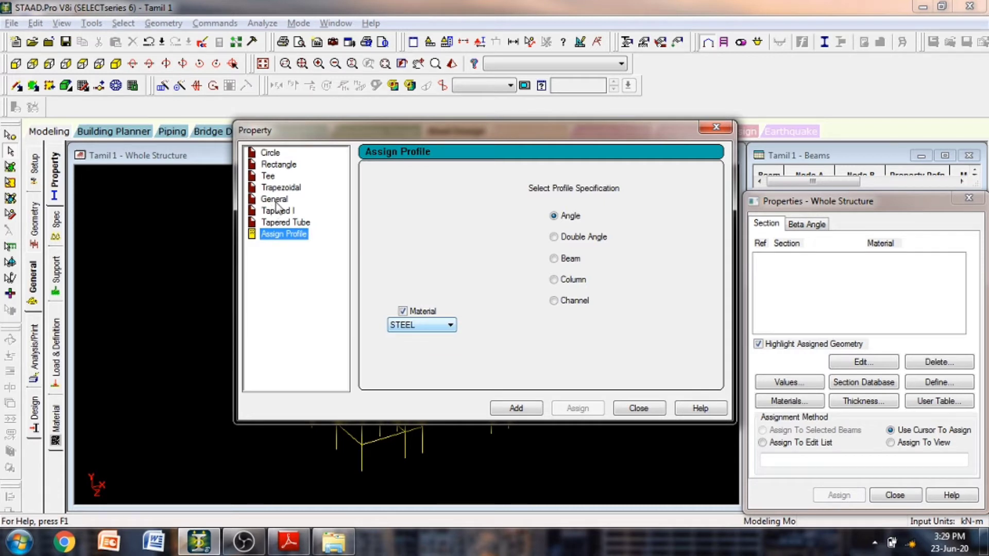
Add a rectangular section with YD 0.4 m, ZD 0.4 m and CONCRETE as material.
left_click(278, 165)
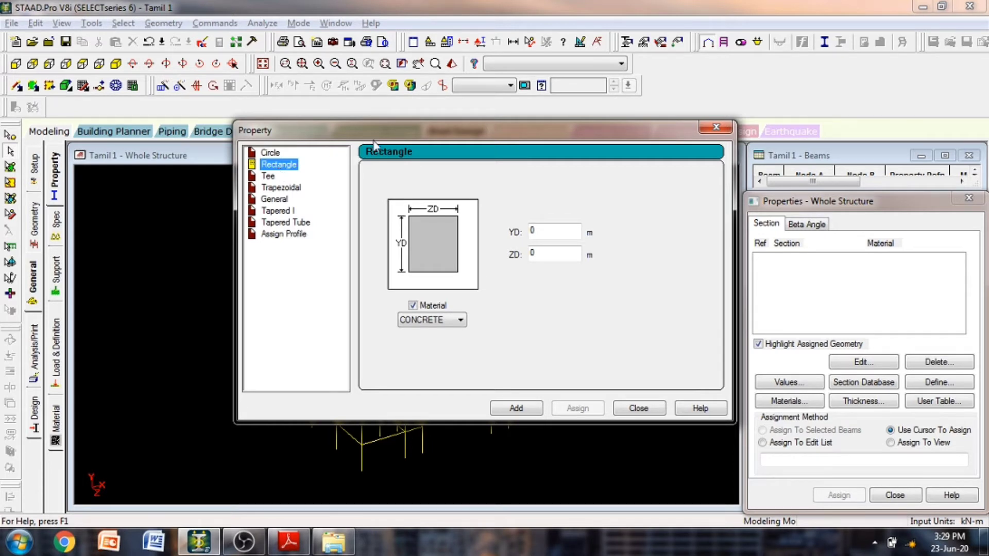
left_click_drag(385, 134, 280, 101)
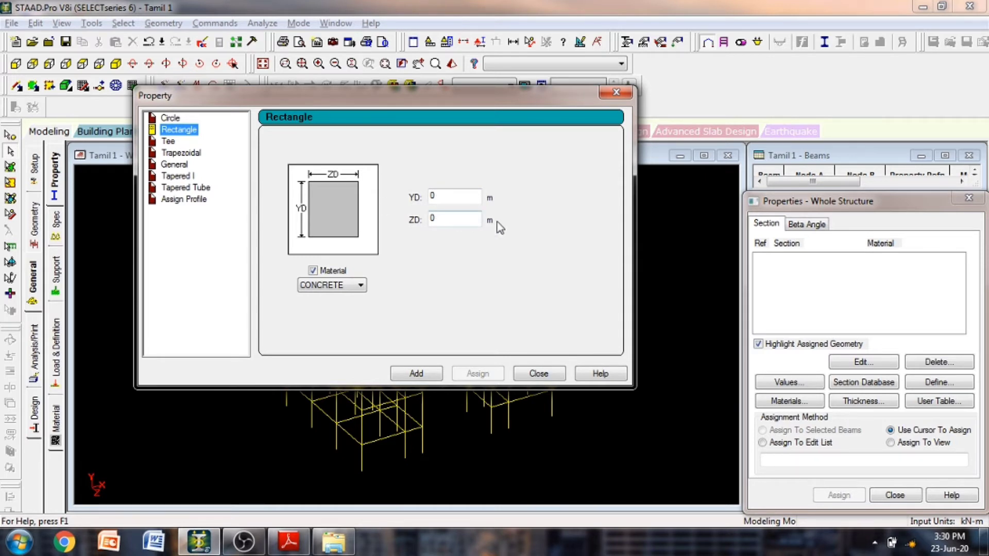
left_click(475, 191)
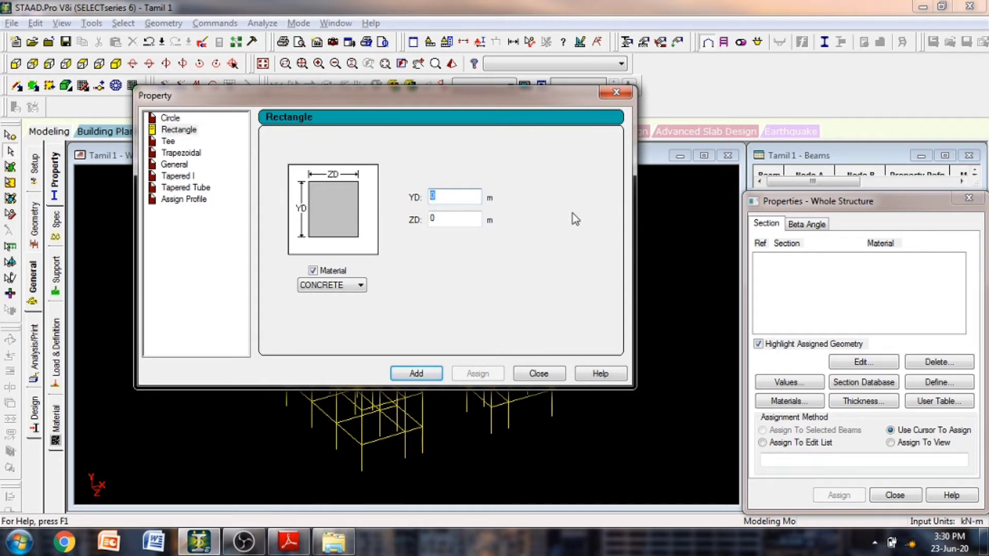
type("0.4")
type("0.4")
left_click(359, 285)
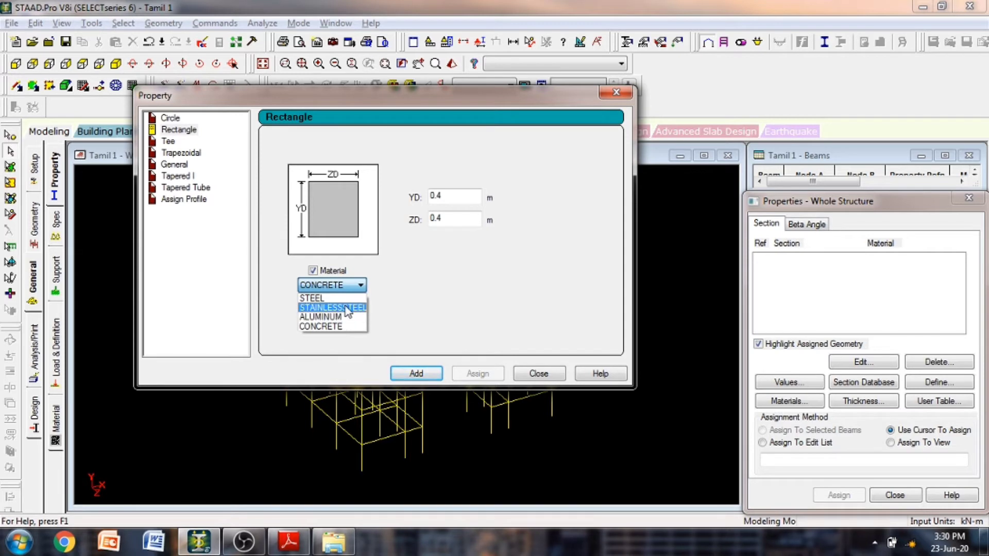
left_click(316, 326)
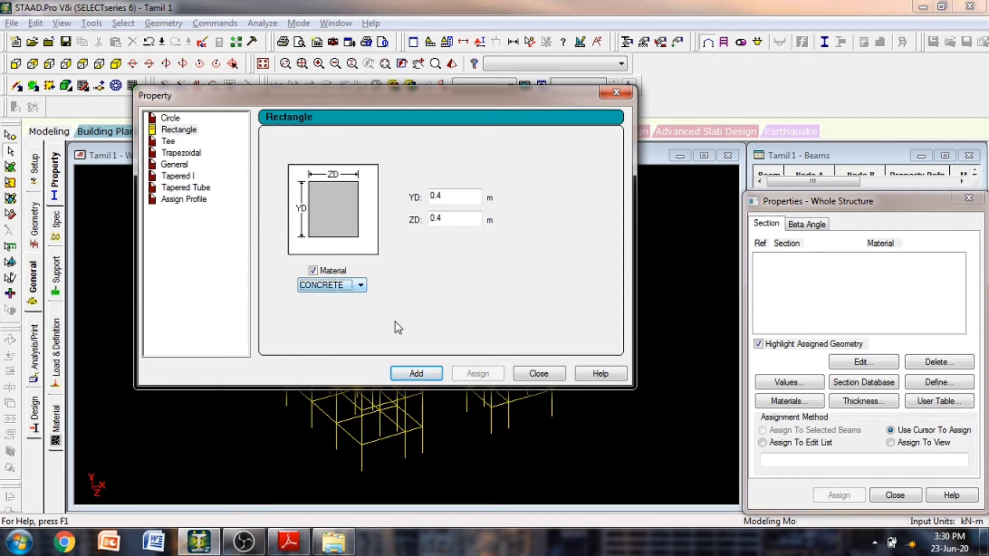
left_click(339, 294)
left_click(338, 293)
left_click(338, 289)
left_click(340, 321)
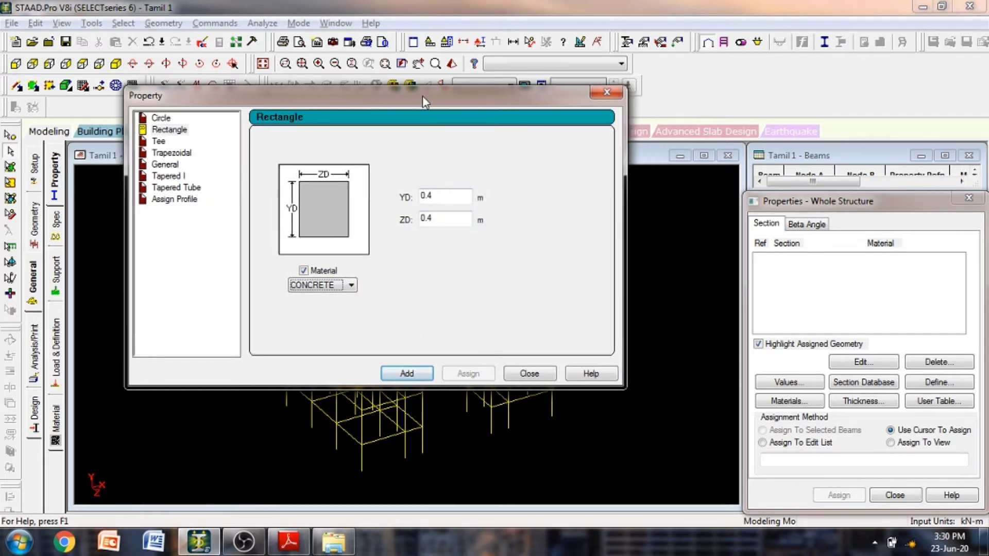
left_click_drag(423, 96, 385, 95)
left_click(392, 372)
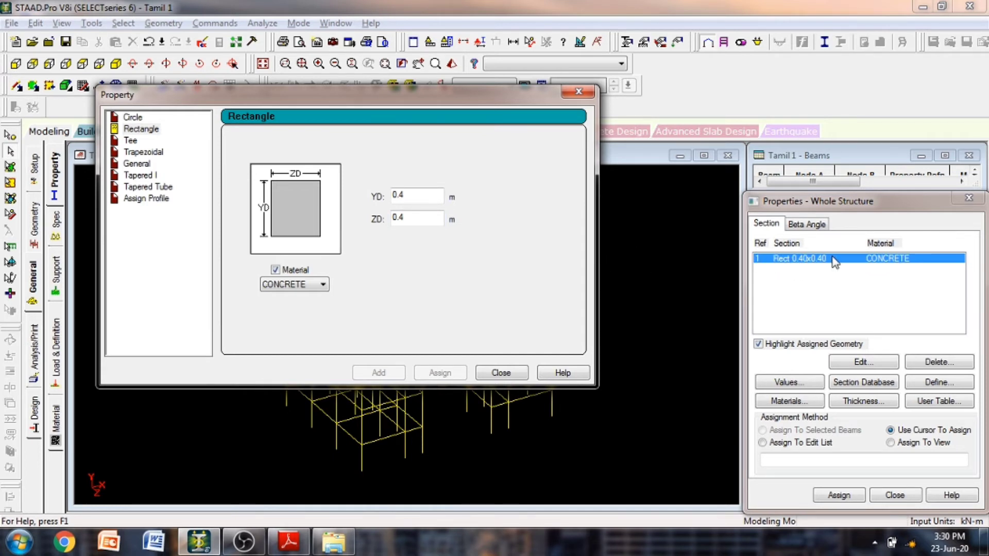
Add a second rectangular concrete section with YD 0.3 m and ZD 0.4 m, and finish defining sections.
left_click_drag(429, 196, 263, 199)
key("BackSpace")
type("0.3")
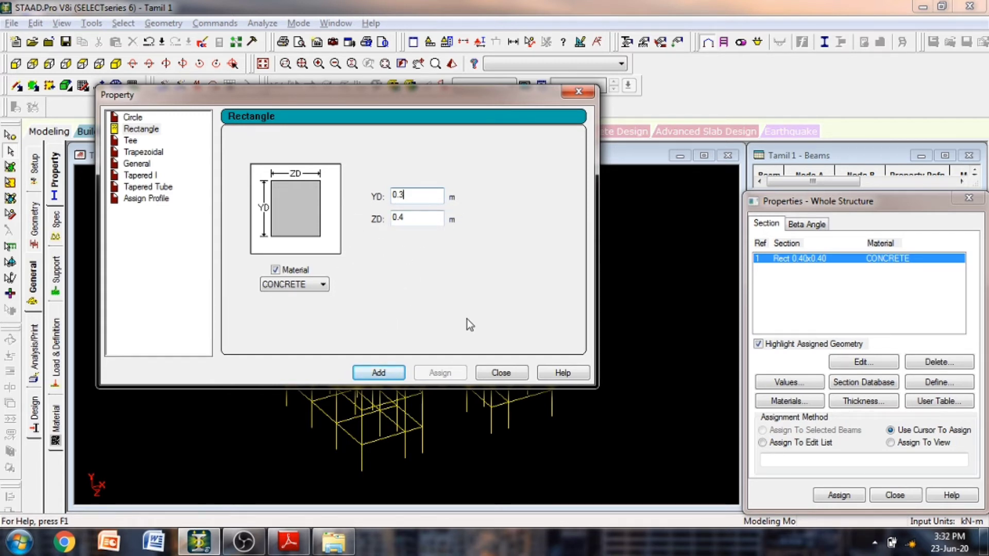
left_click(384, 373)
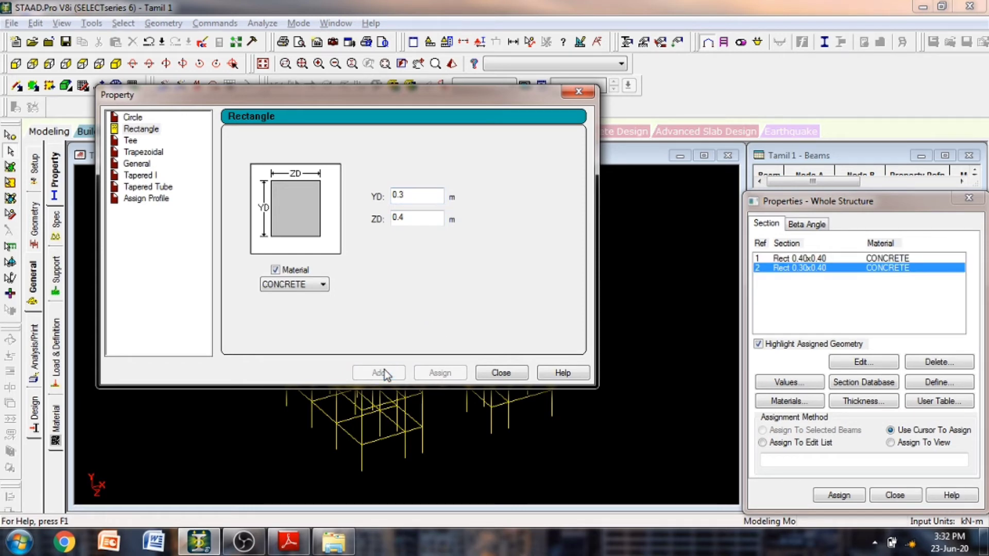
left_click(507, 376)
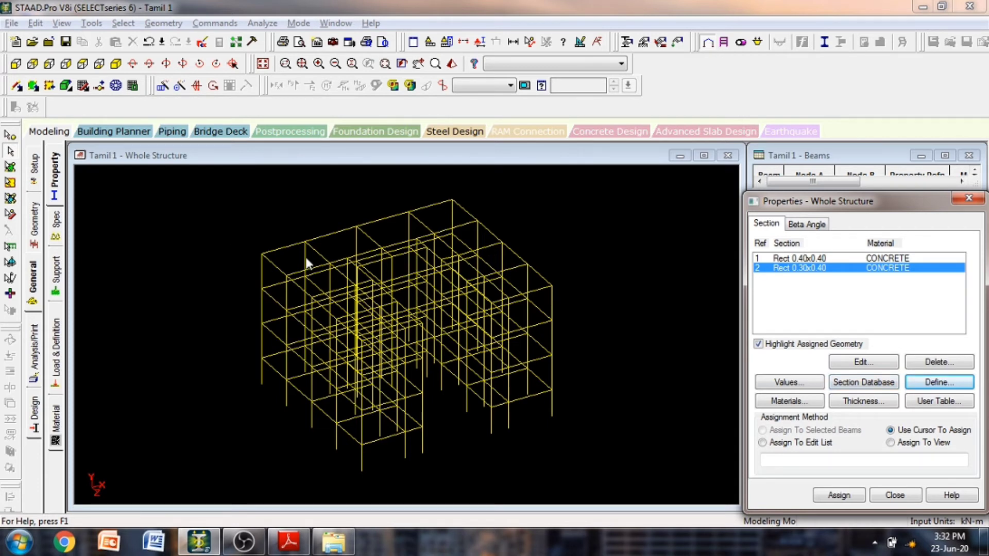
Select all beams parallel to the X axis in the whole structure.
left_click(293, 245)
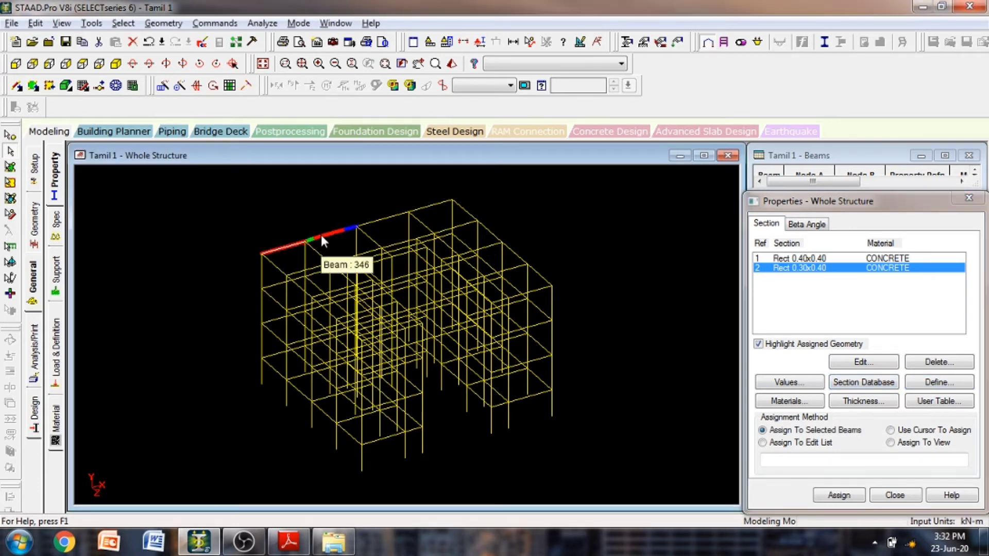
left_click(331, 233)
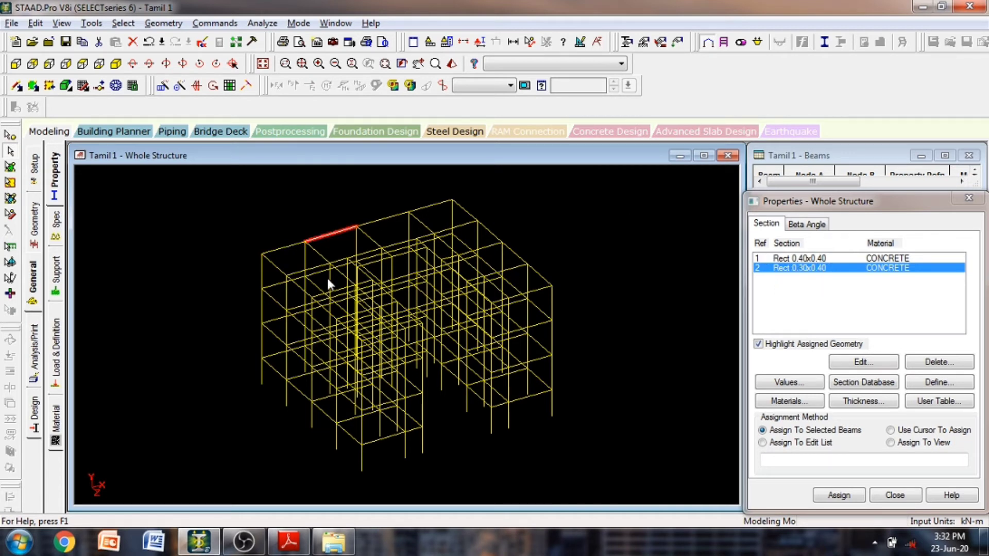
left_click(123, 25)
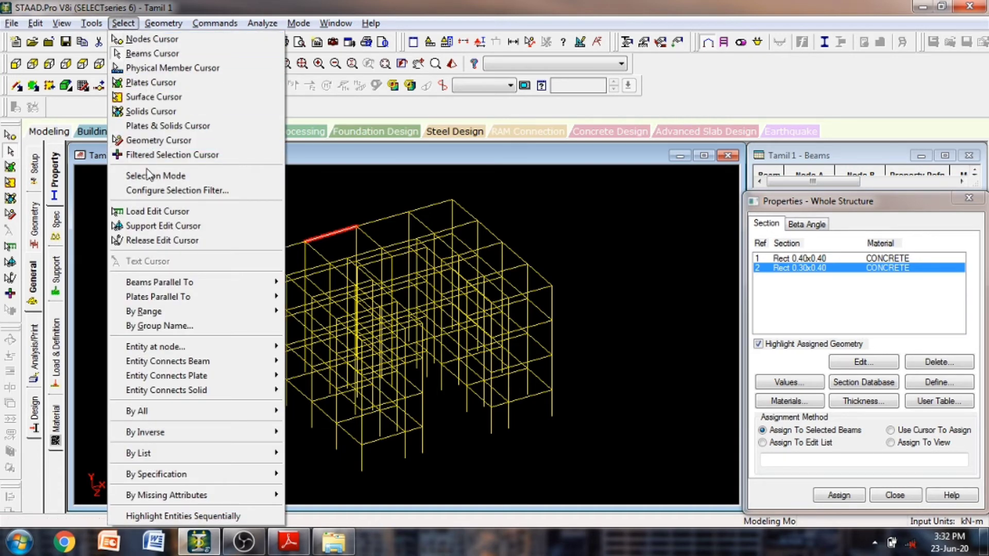
mouse_move(163, 282)
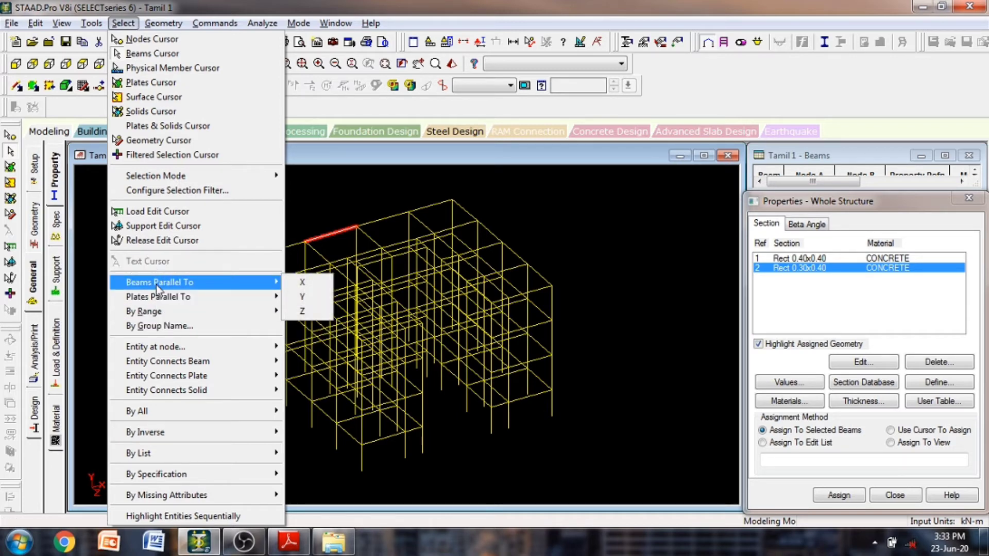
left_click(295, 284)
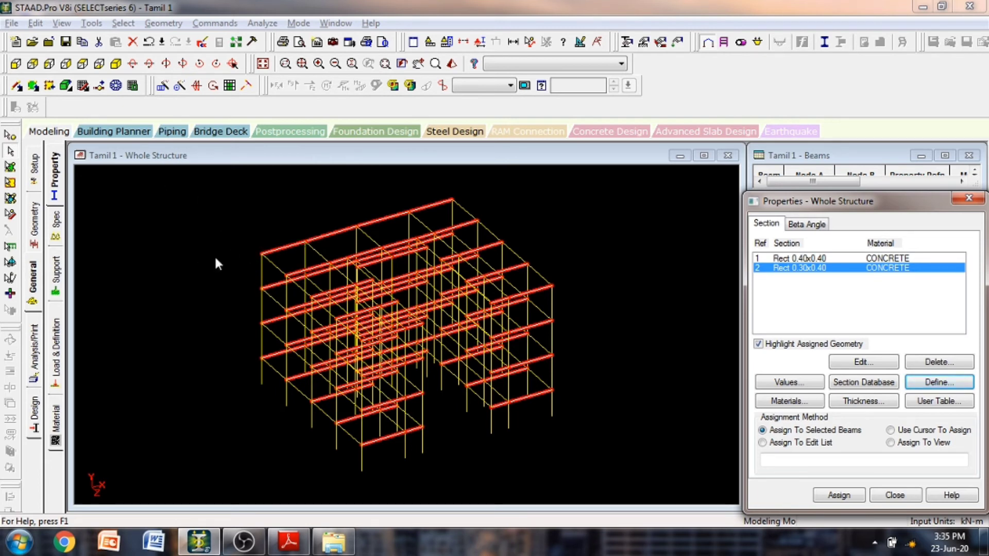
Add all beams parallel to the Z axis to the selection and display only the selected beams.
left_click(123, 24)
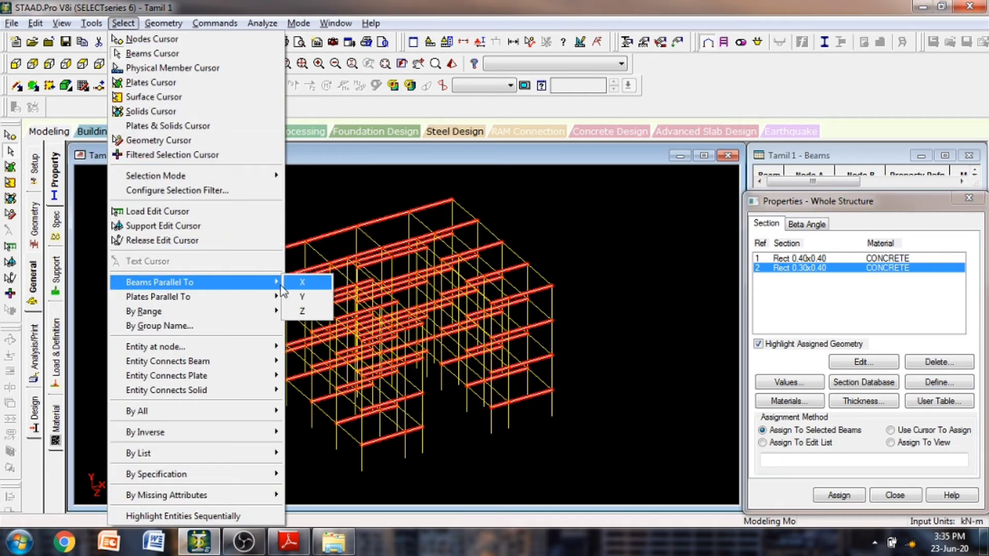
left_click(302, 311)
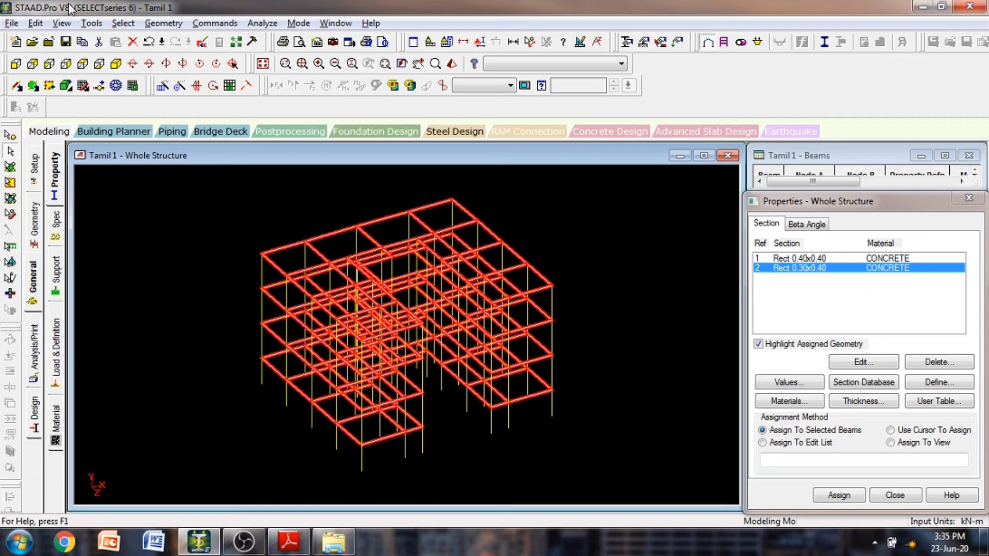
left_click(61, 24)
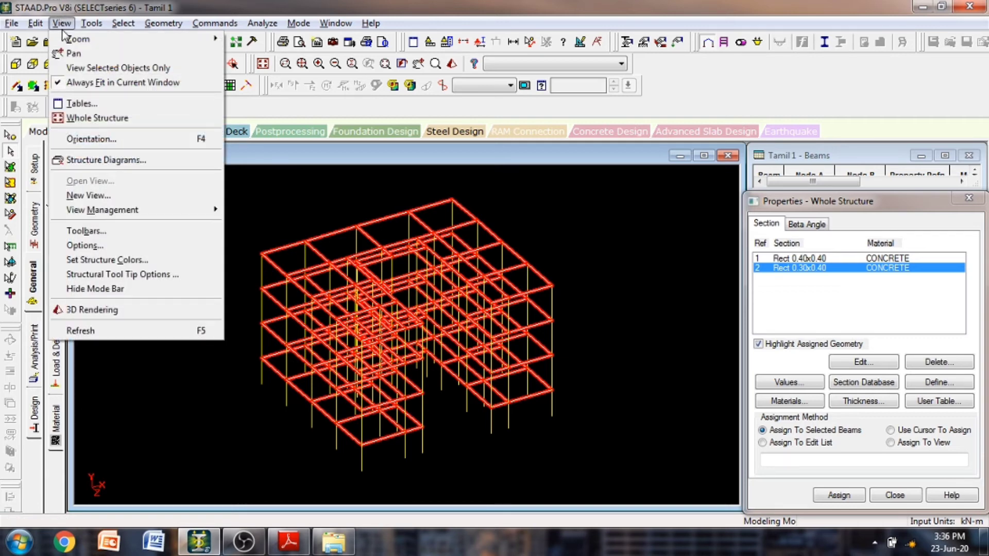
left_click(84, 67)
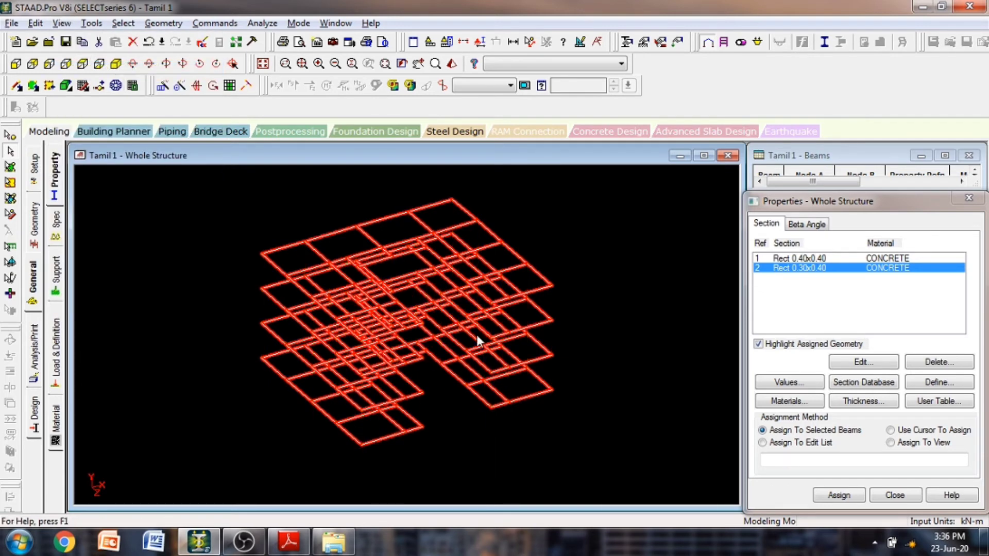
left_click(627, 337)
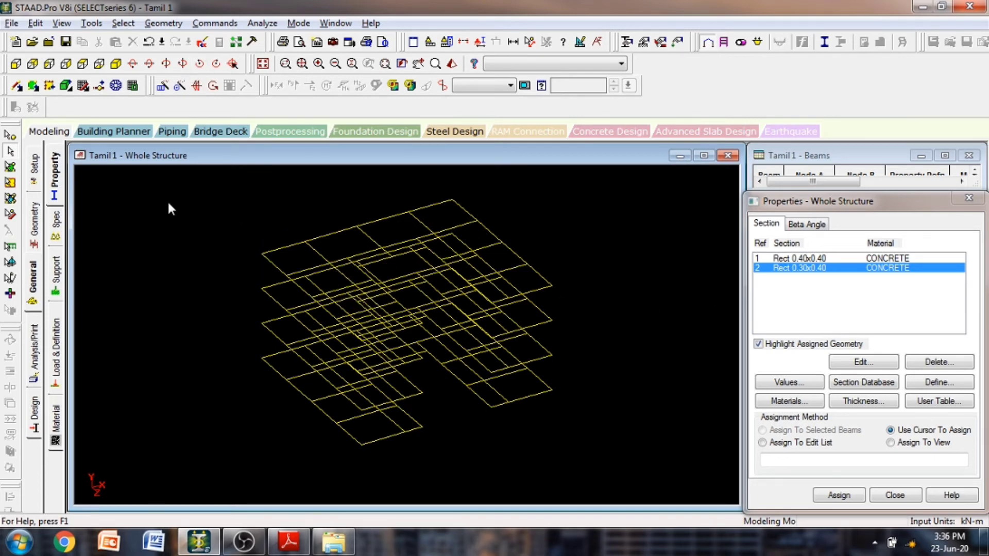
Select all the displayed beams and assign the Rect 0.30x0.40 concrete section to them.
left_click_drag(173, 211, 616, 455)
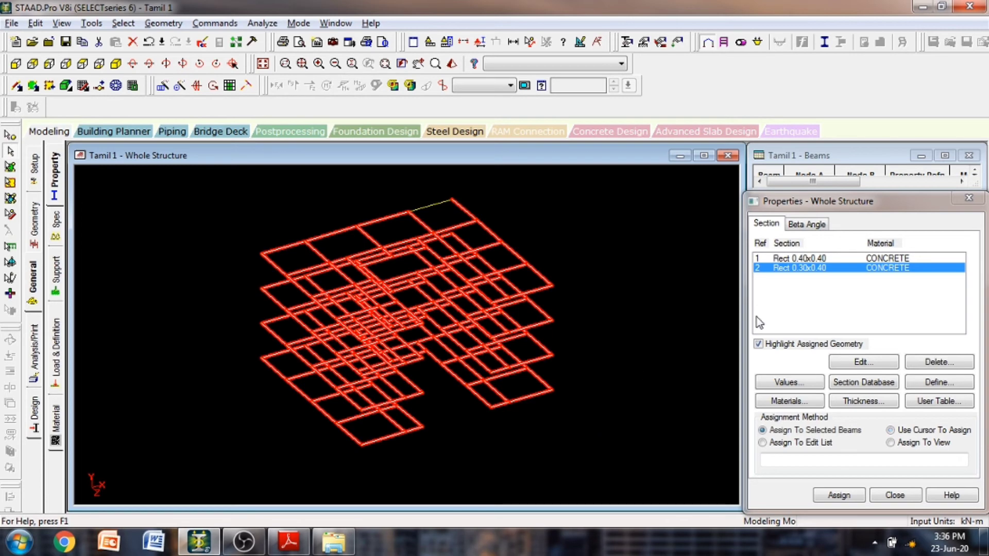
left_click(632, 204)
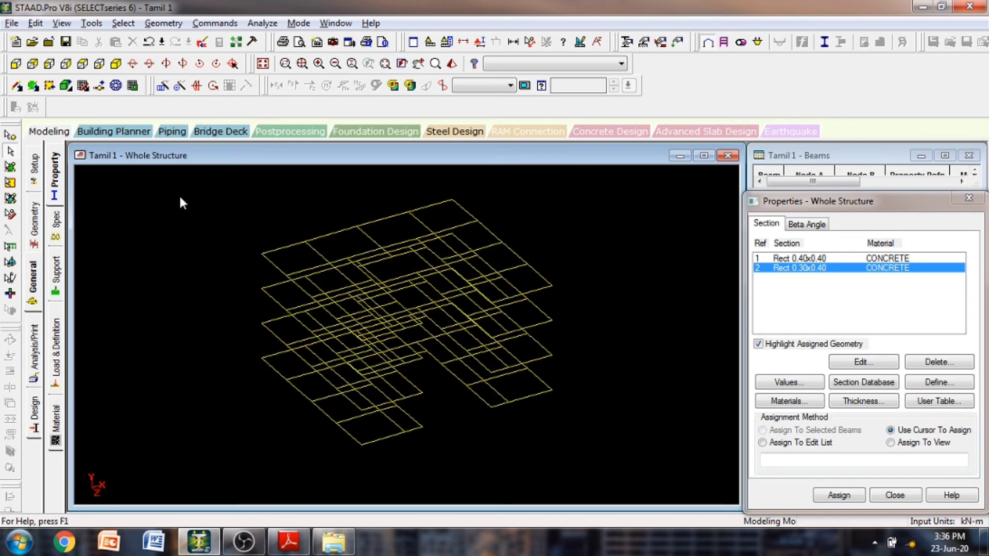
left_click_drag(179, 194, 569, 457)
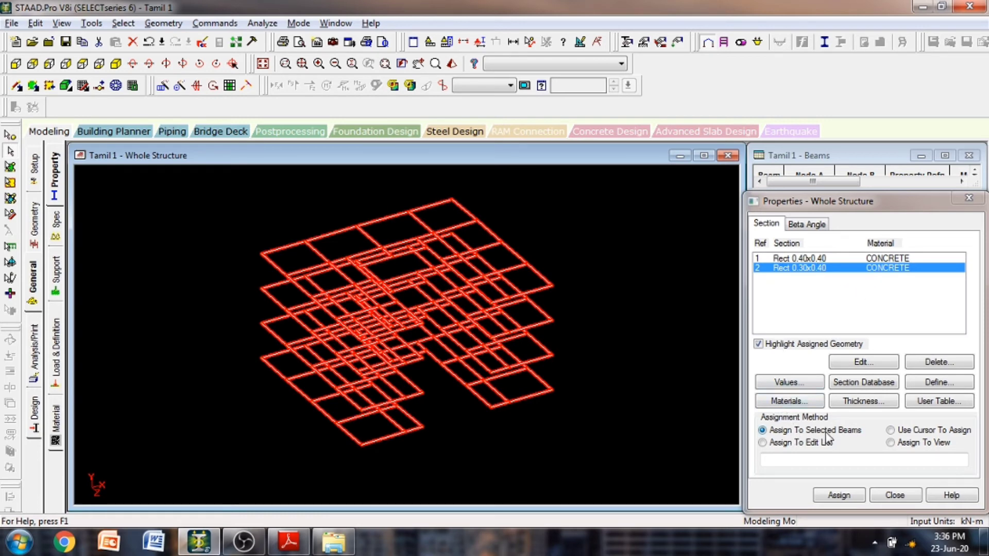
left_click(845, 496)
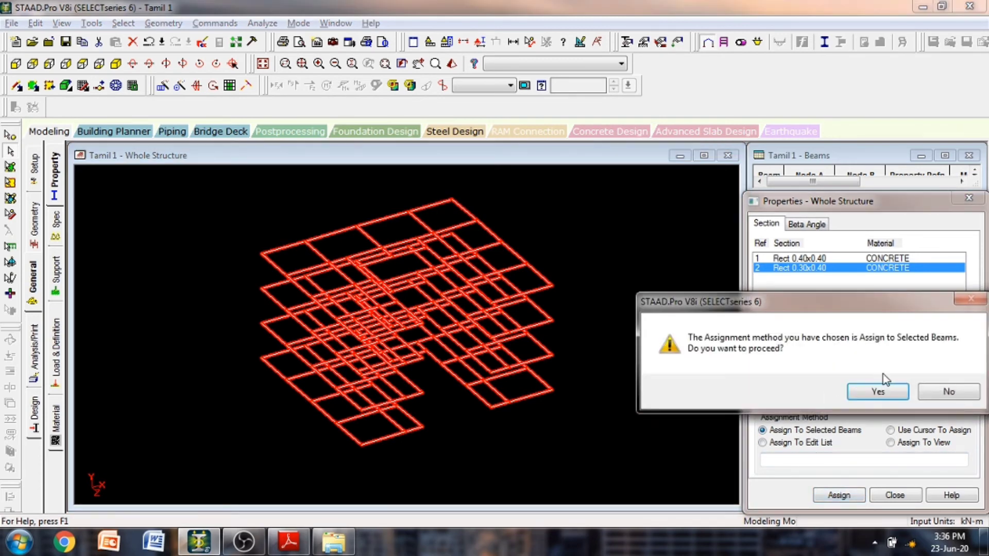
left_click(823, 392)
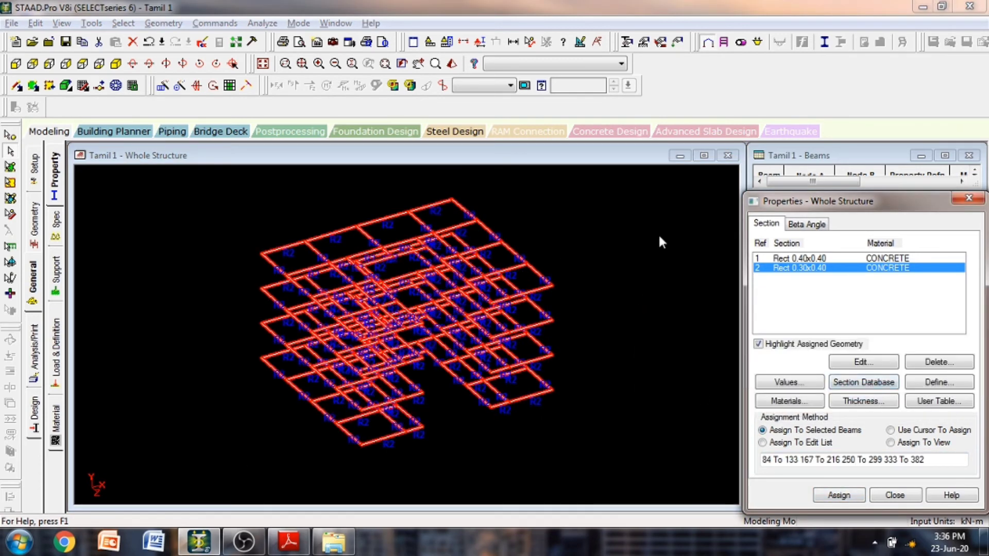
Examine the assigned beam sections in a 3D rendered view and close the rendering.
left_click(546, 304)
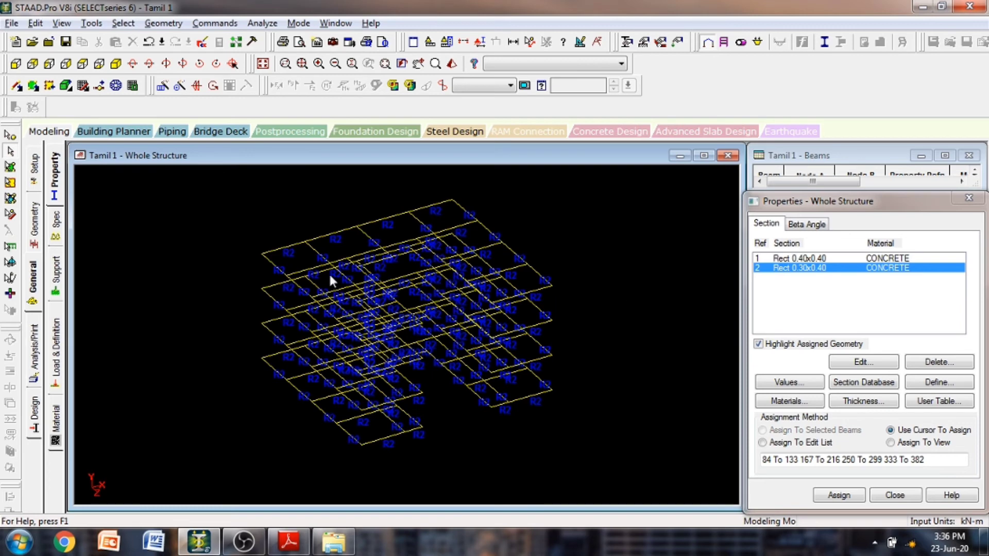
right_click(636, 260)
left_click(658, 518)
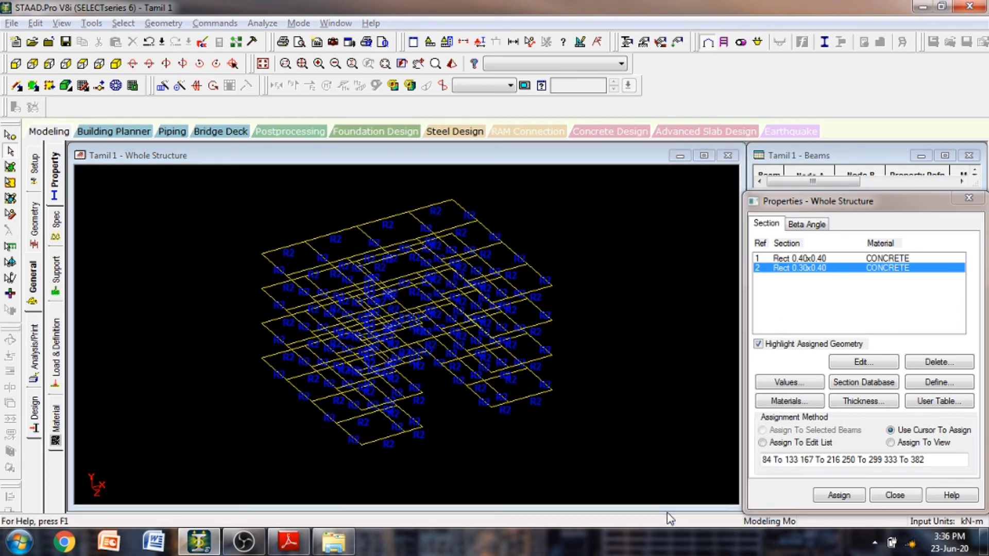
left_click_drag(519, 250, 417, 192)
scroll(432, 308, "up", 4)
scroll(404, 368, "up", 3)
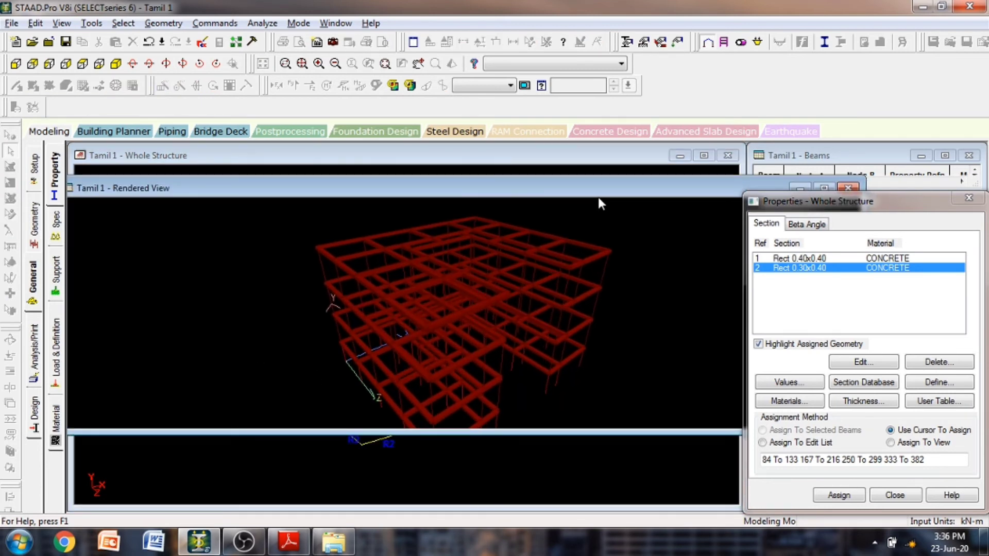
left_click_drag(598, 194, 605, 170)
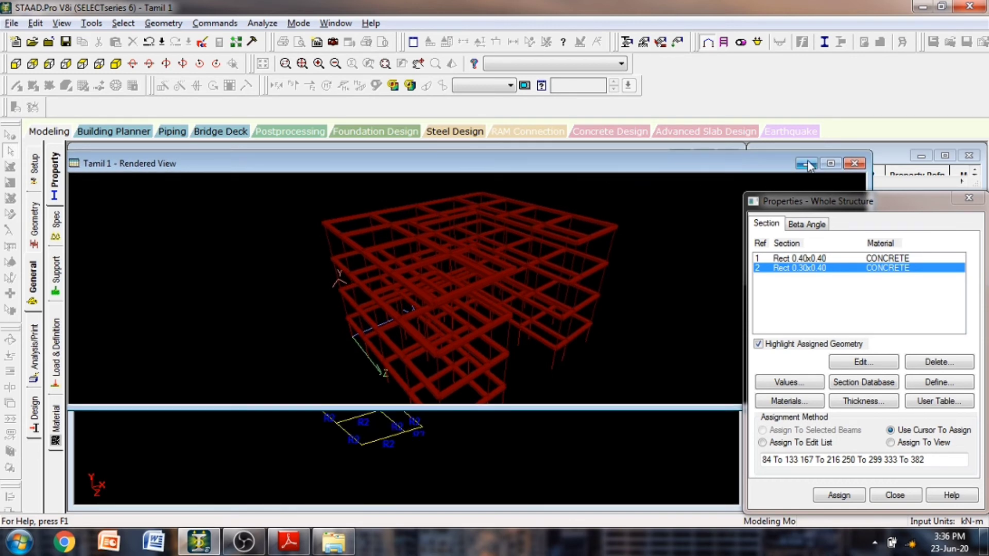
left_click(854, 163)
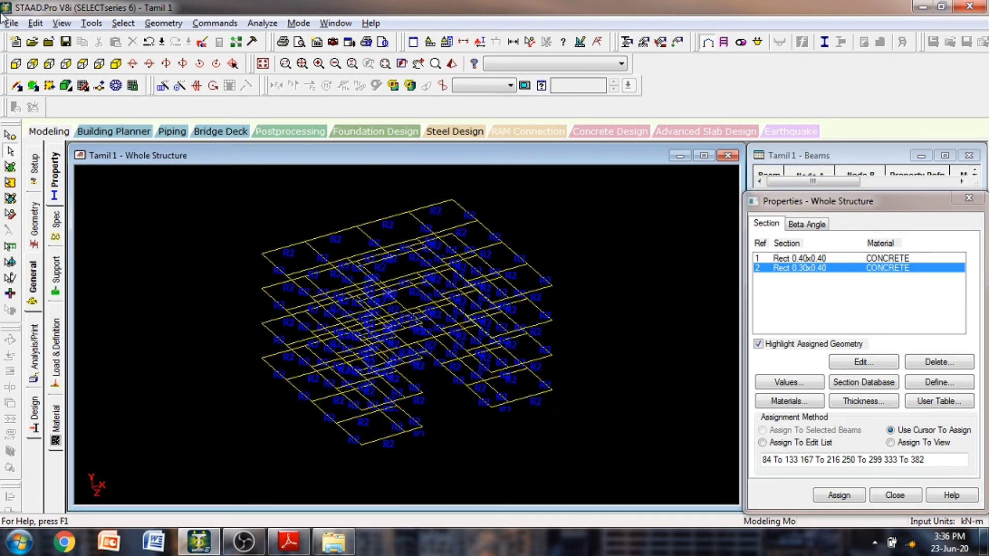
Display the whole structure again and try out selecting all members parallel to the Y axis.
left_click(262, 63)
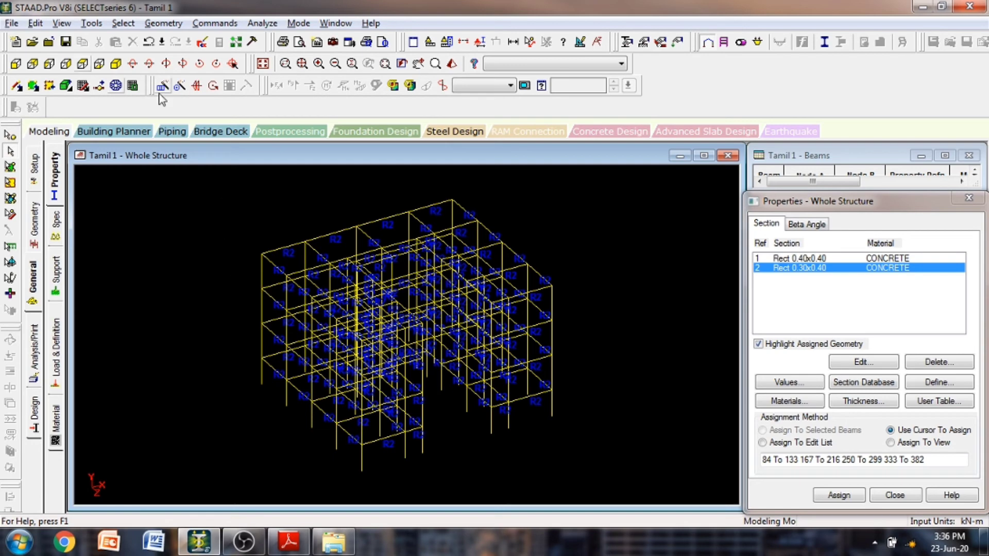
left_click(61, 23)
left_click(91, 23)
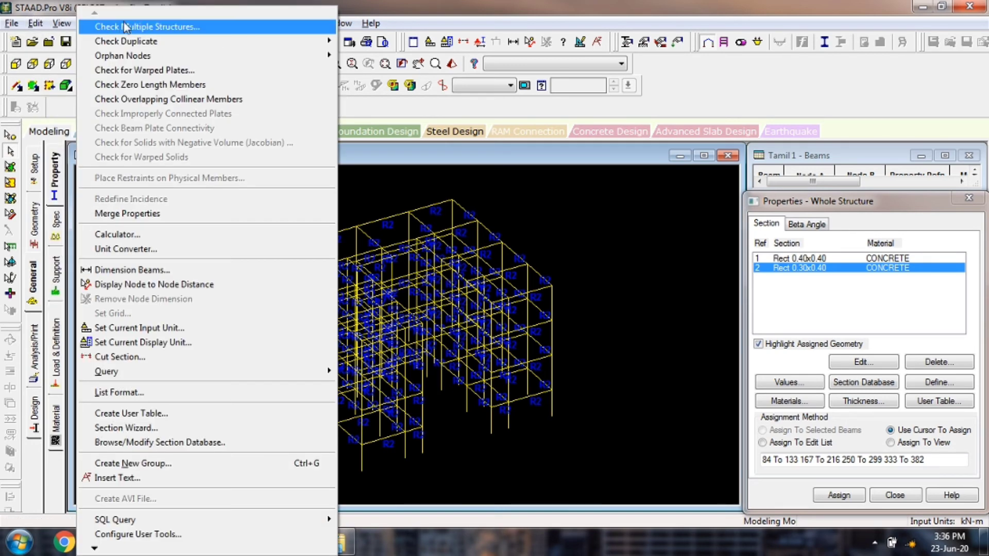
mouse_move(126, 24)
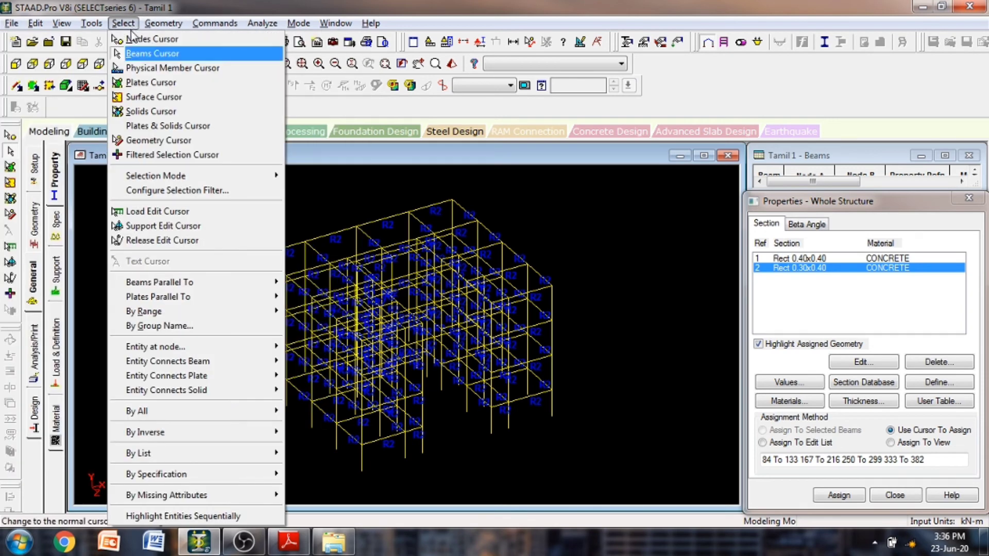
mouse_move(166, 283)
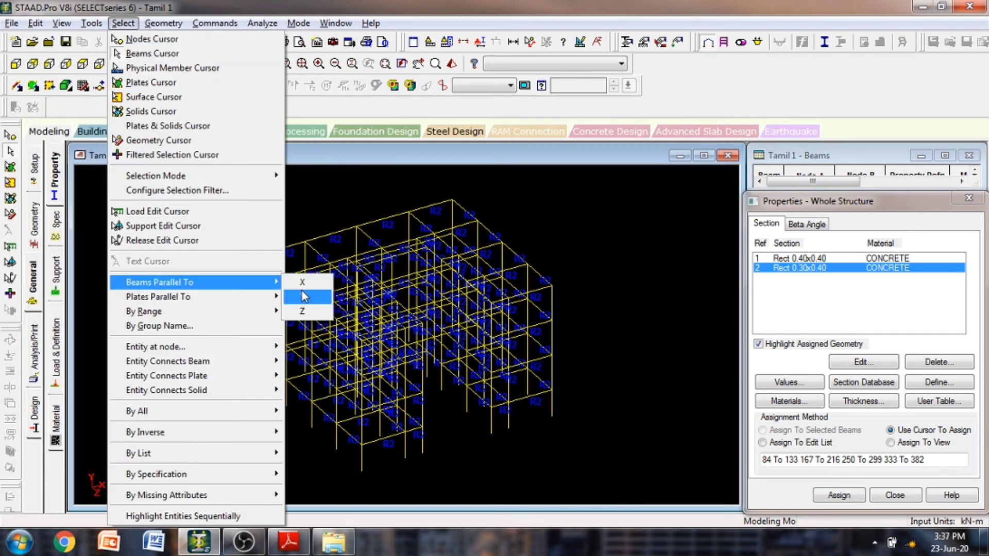
left_click(302, 297)
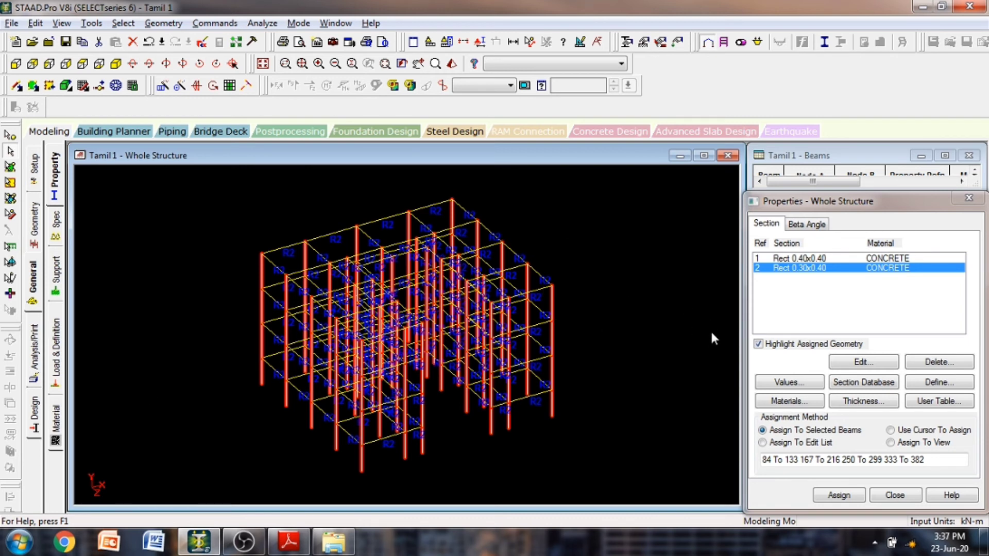
left_click(638, 314)
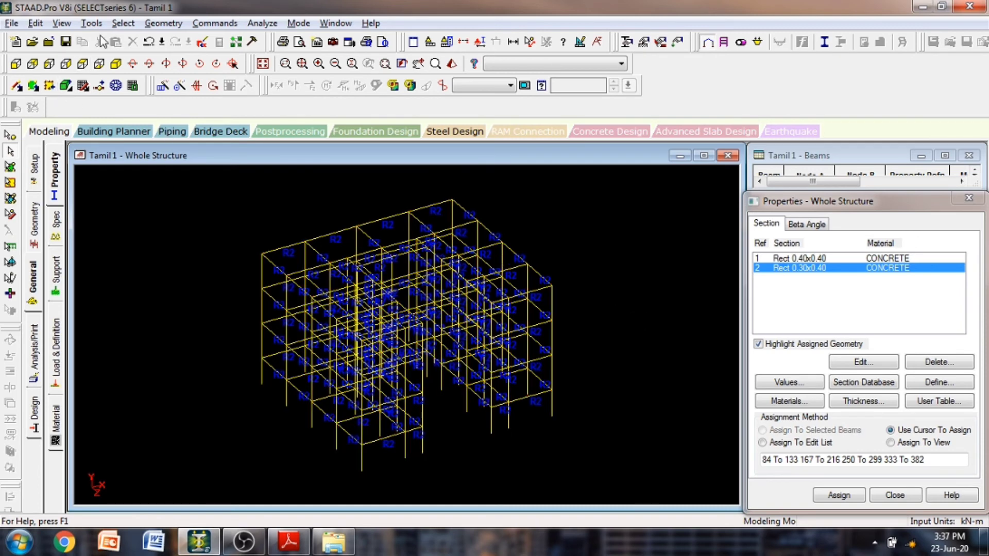
Select all members of the frame that are missing a section property.
left_click(123, 24)
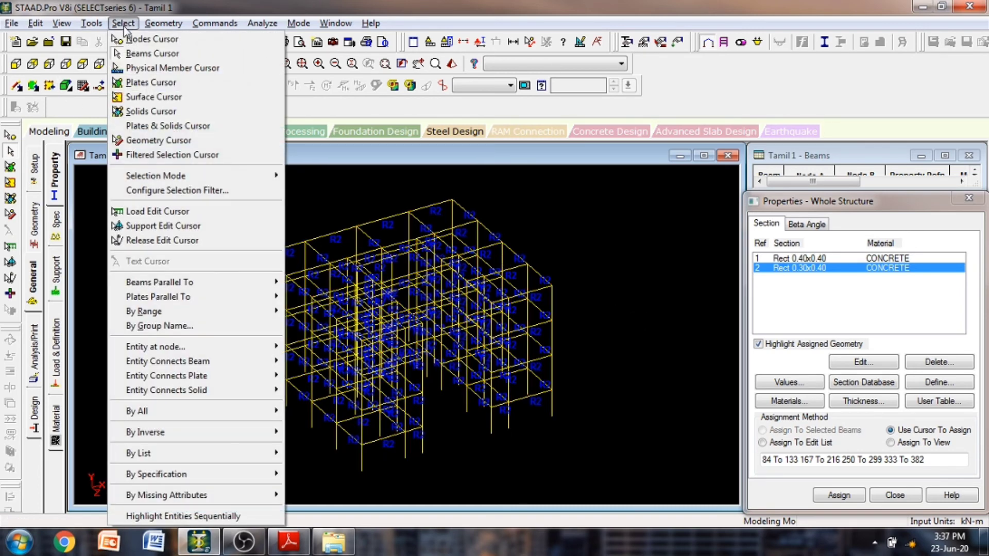
mouse_move(92, 23)
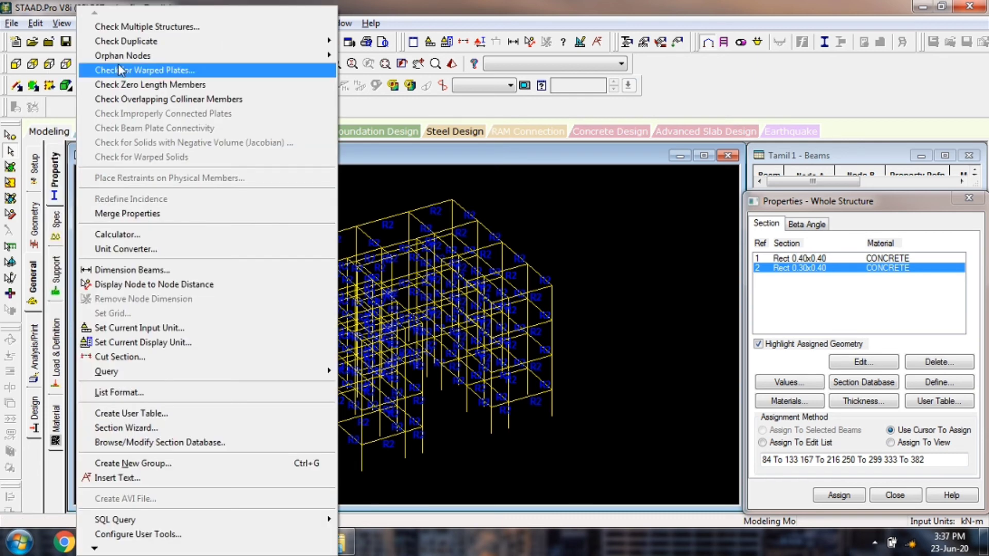
left_click(101, 8)
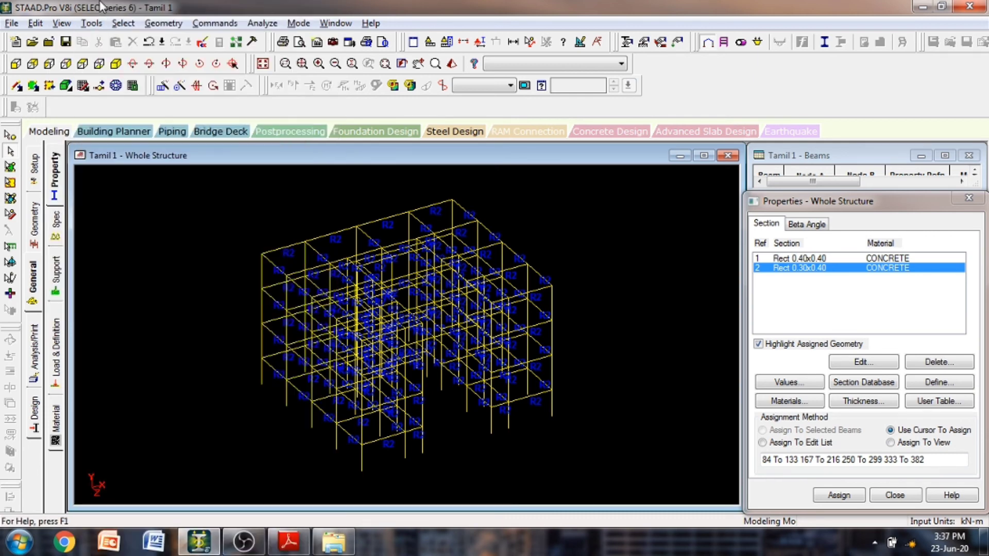
left_click(123, 23)
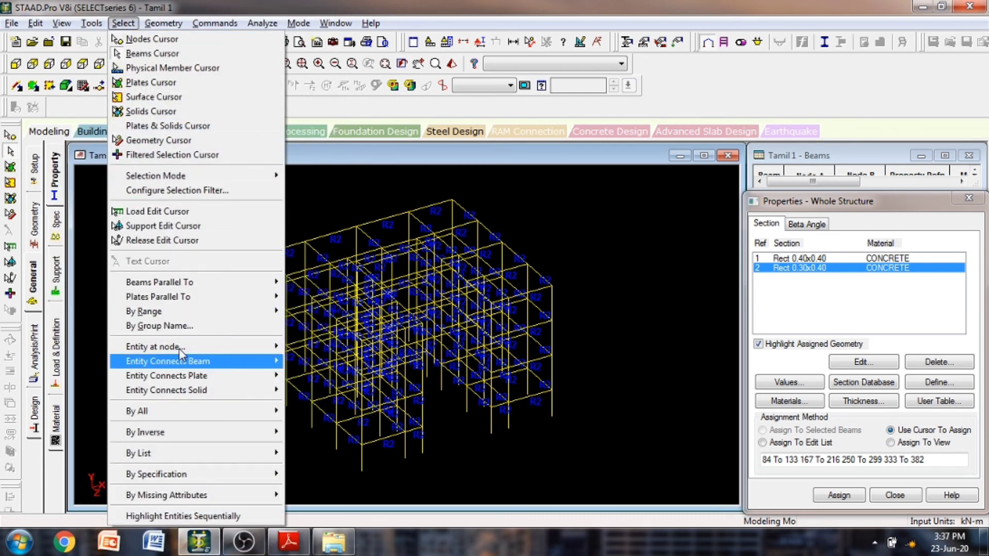
mouse_move(172, 496)
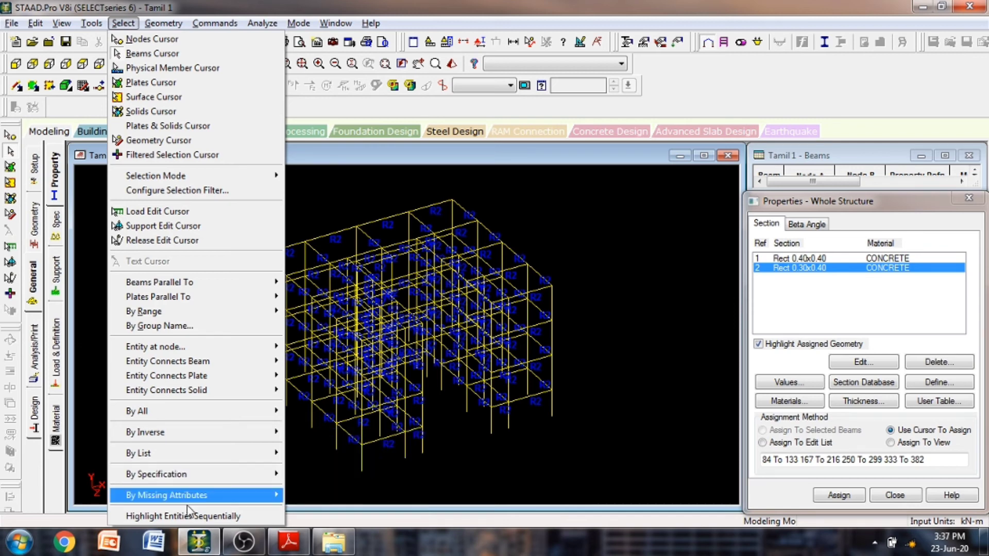
mouse_move(260, 495)
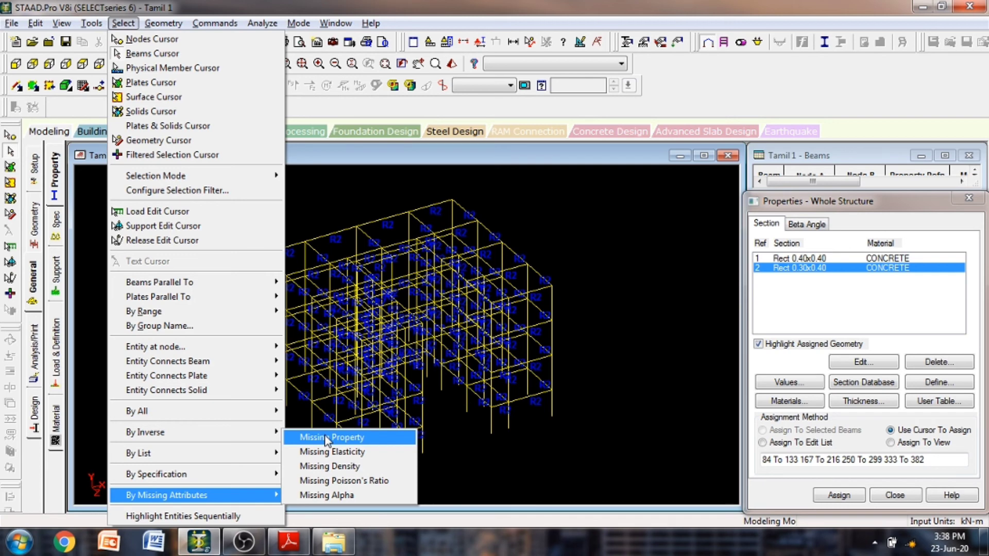
left_click(324, 436)
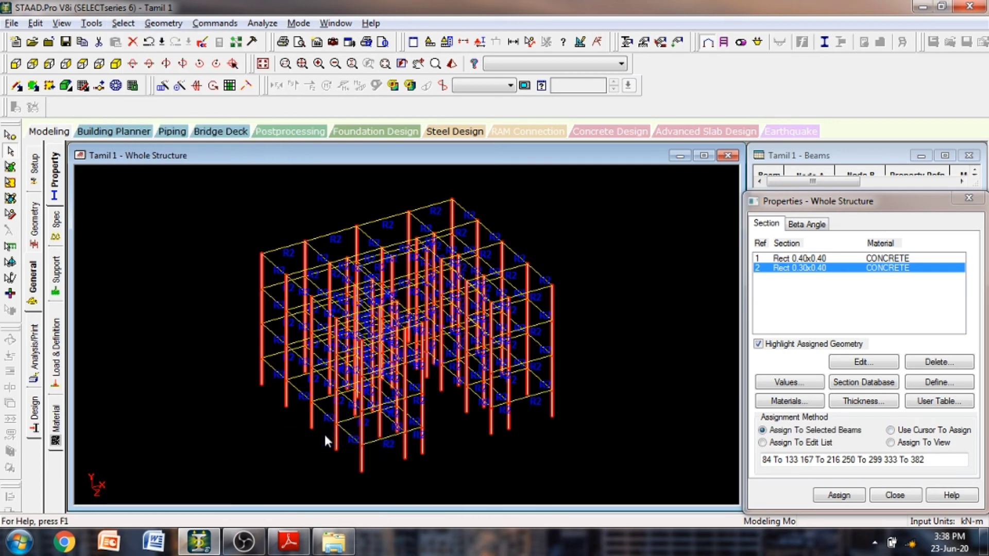
Assign the Rect 0.40x0.40 concrete section to all columns parallel to the Y axis.
left_click(812, 259)
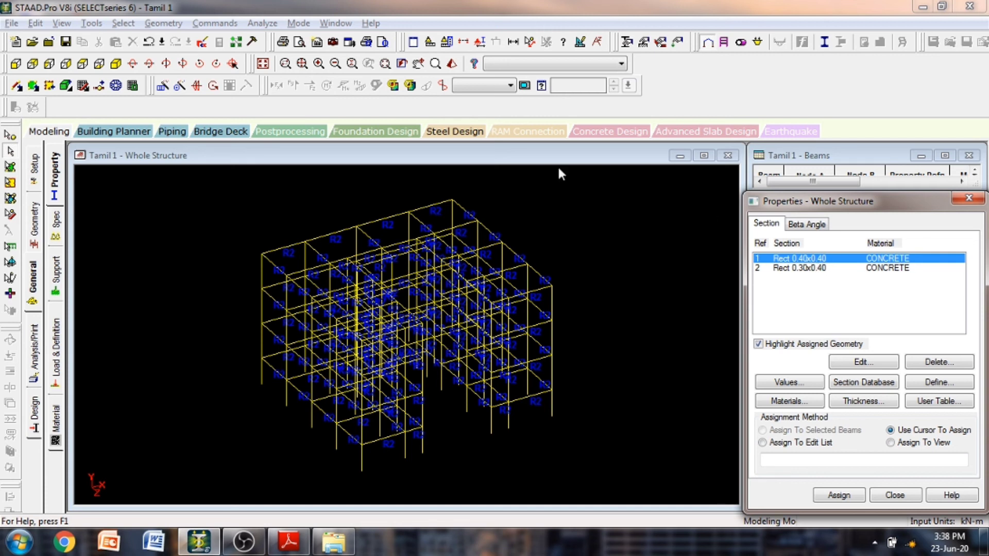
left_click(123, 23)
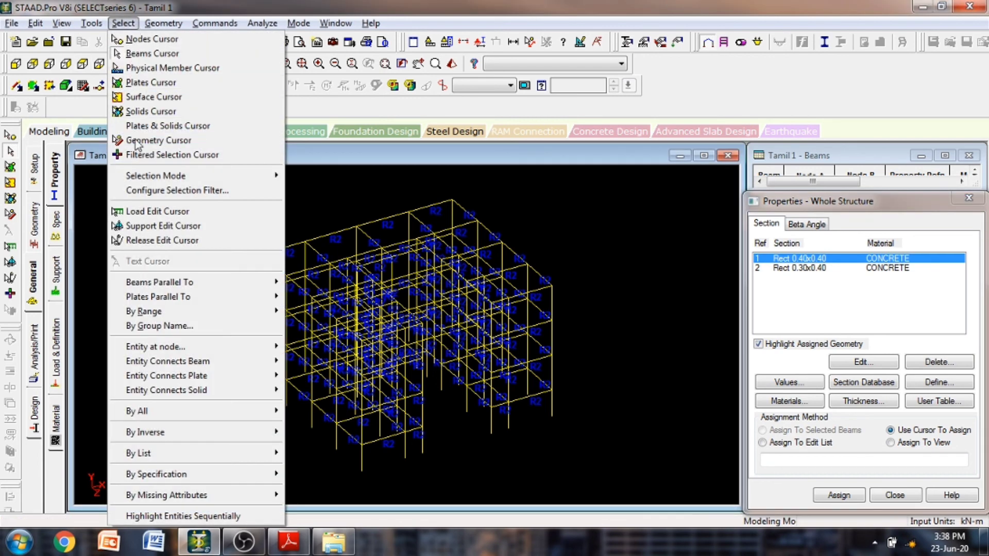
mouse_move(156, 299)
mouse_move(167, 282)
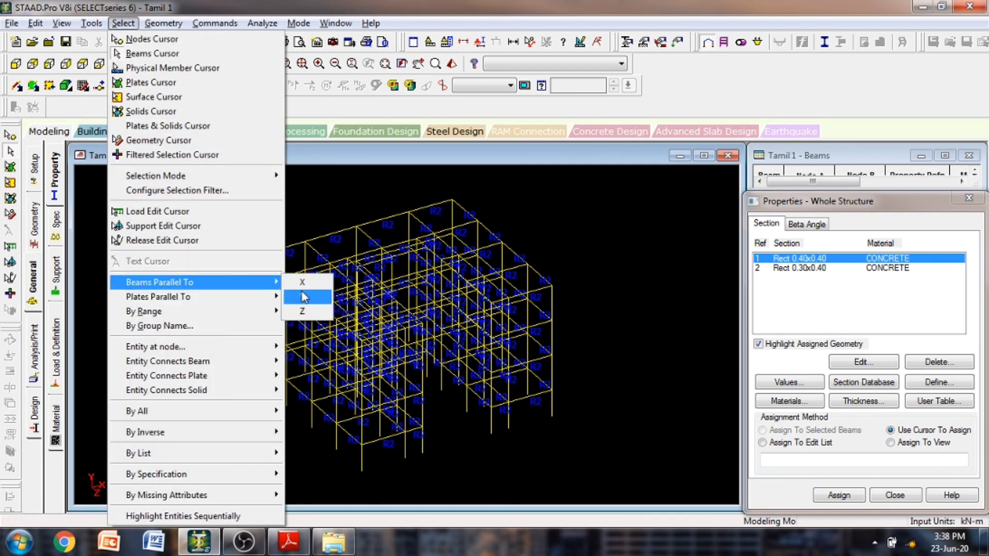
left_click(304, 298)
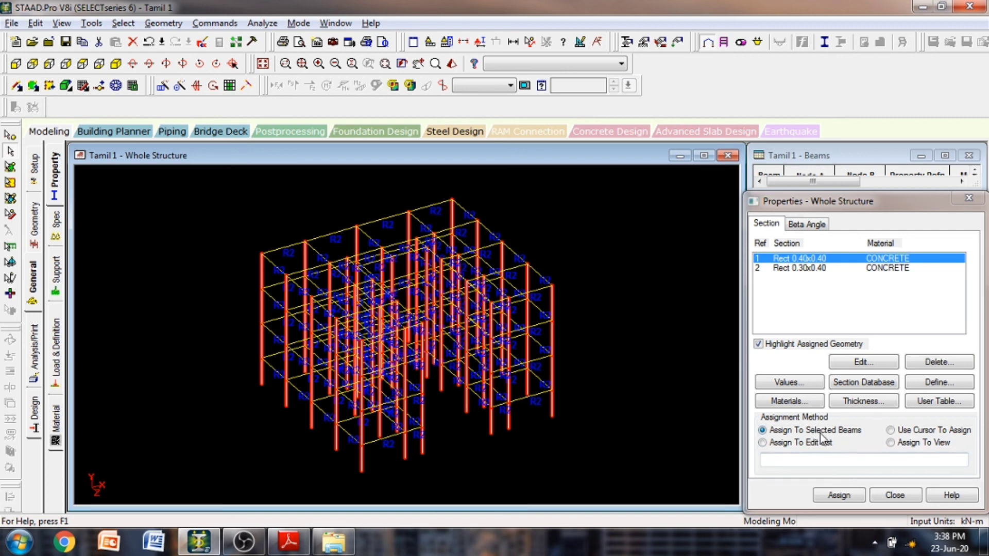
left_click(839, 495)
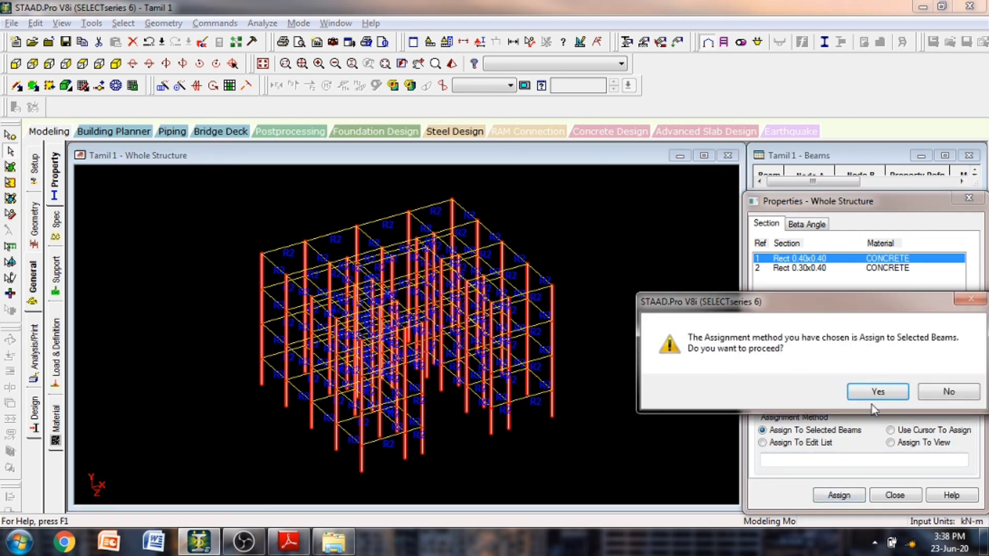
left_click(878, 392)
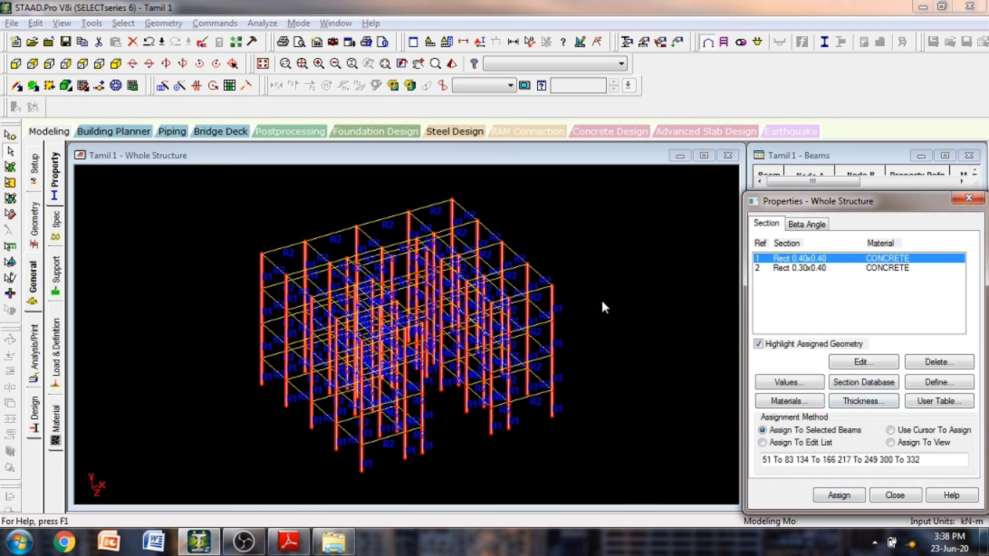
Examine the complete frame of beams and columns in a 3D rendered view and close the rendering.
left_click(494, 203)
left_click(452, 66)
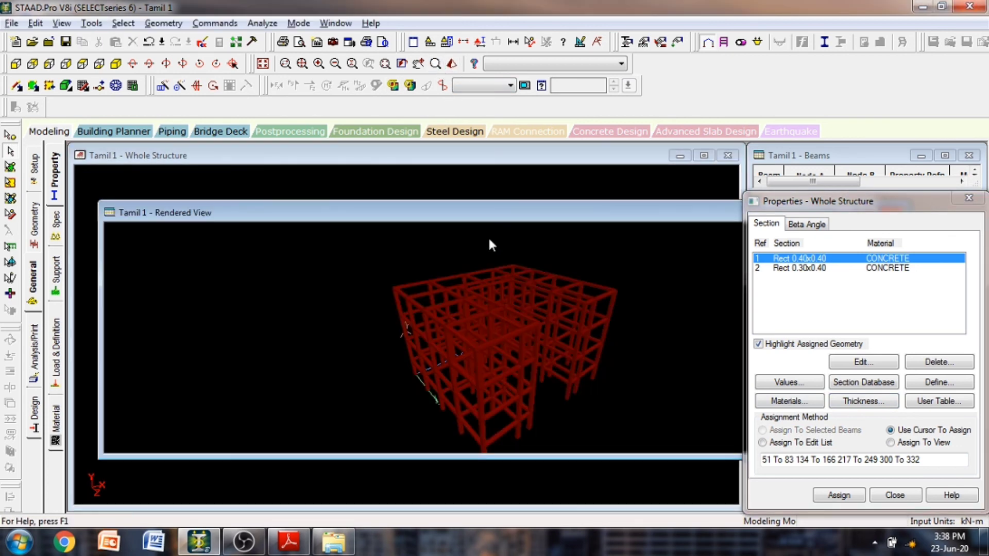
left_click_drag(455, 216, 299, 143)
scroll(322, 265, "up", 2)
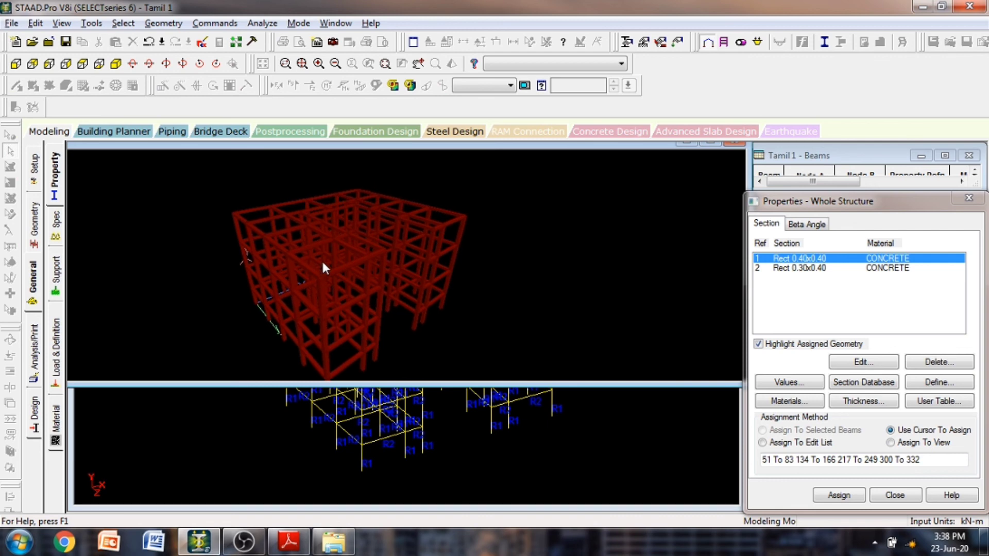
left_click_drag(653, 147, 656, 154)
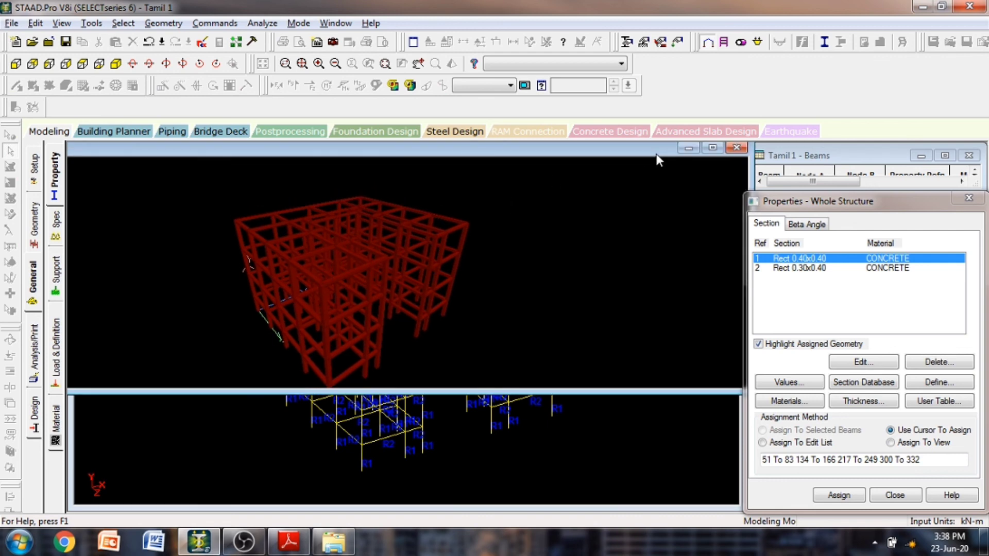
left_click(737, 148)
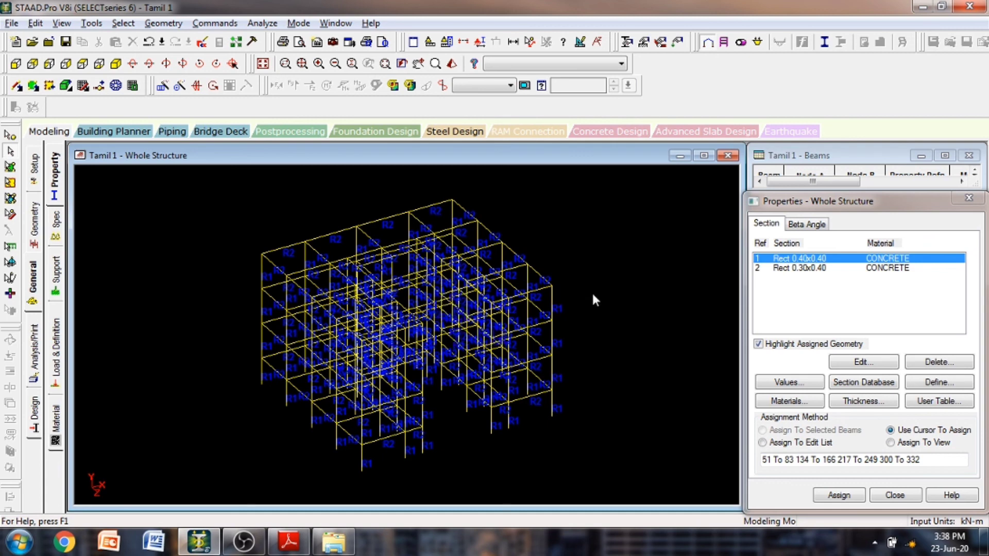
Switch to the 1 Stadd.pdf document in Adobe Reader to review the list of modelling steps.
left_click(288, 542)
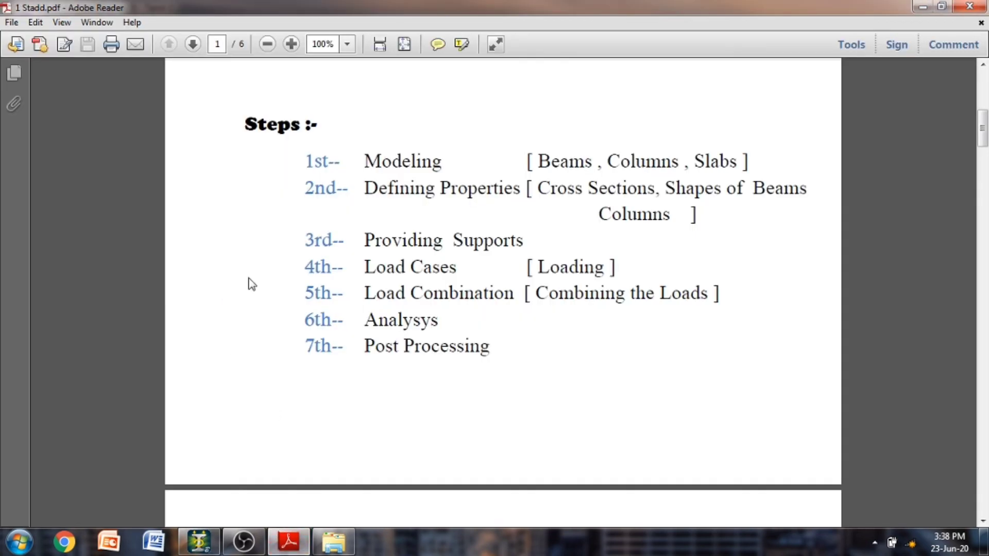